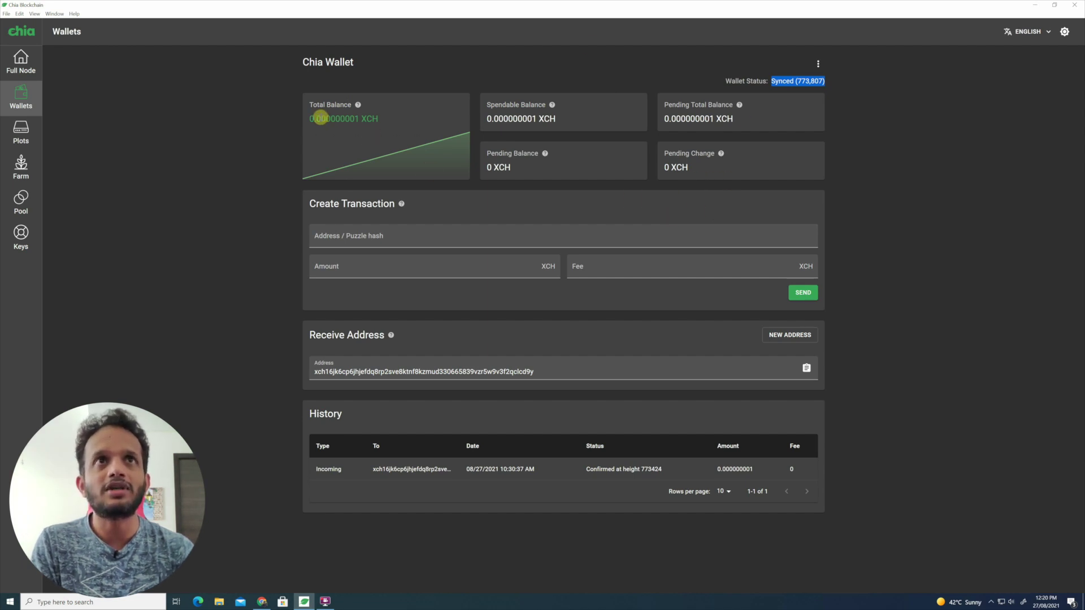
left_click(357, 117)
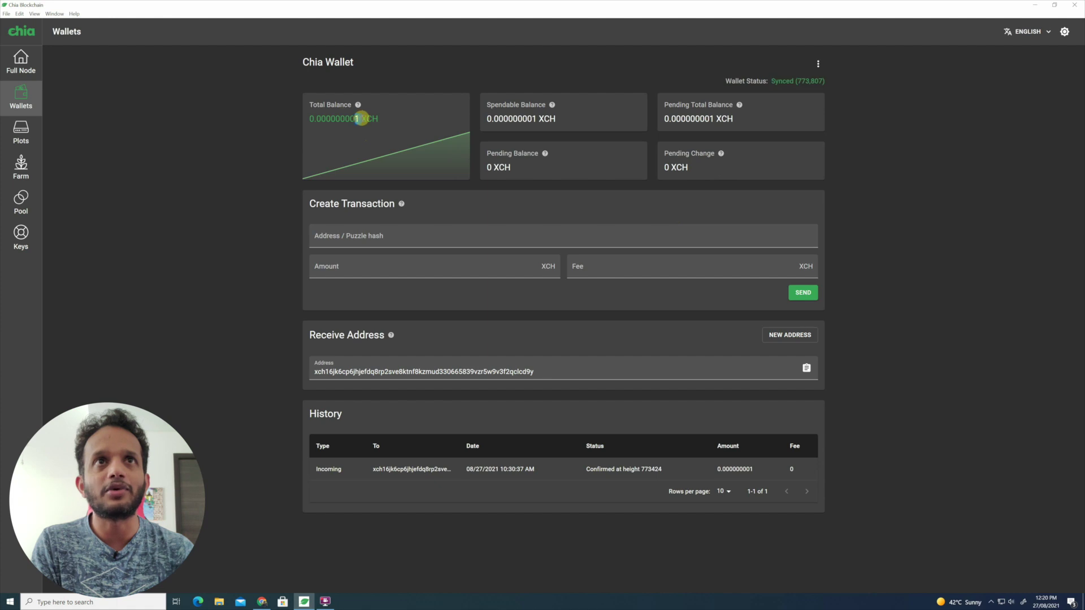
left_click_drag(363, 118, 358, 128)
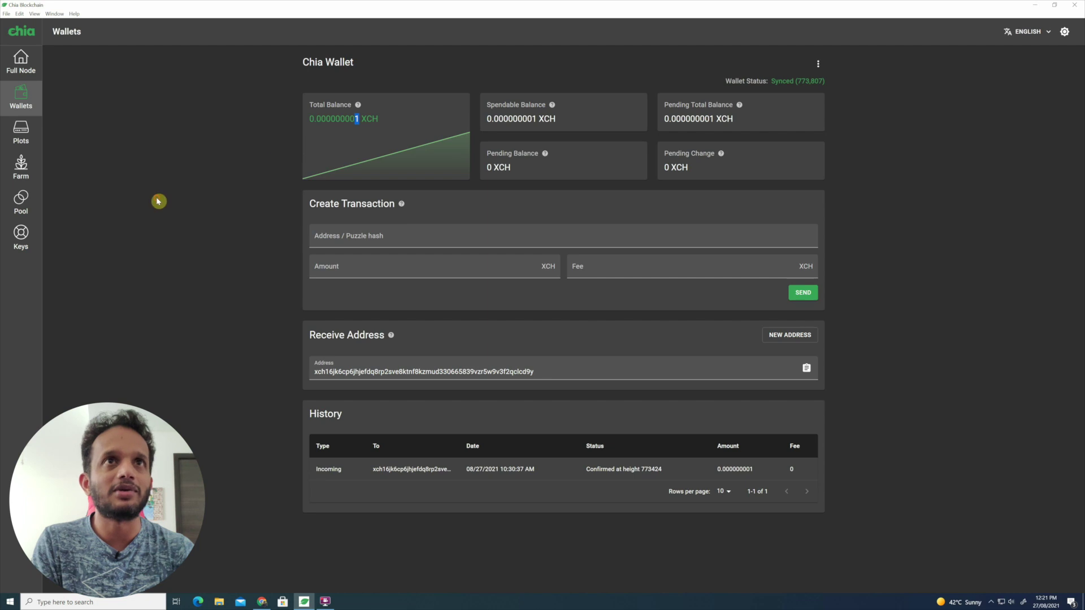
Begin joining a pool with a new plot NFT and choose the Connect to pool option
left_click(24, 201)
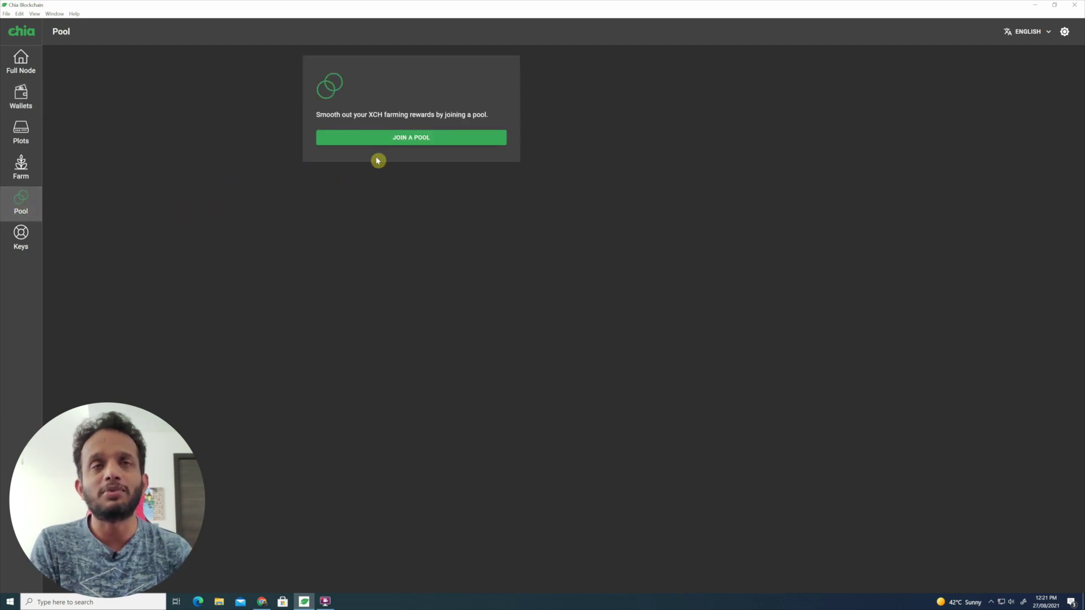
left_click(390, 143)
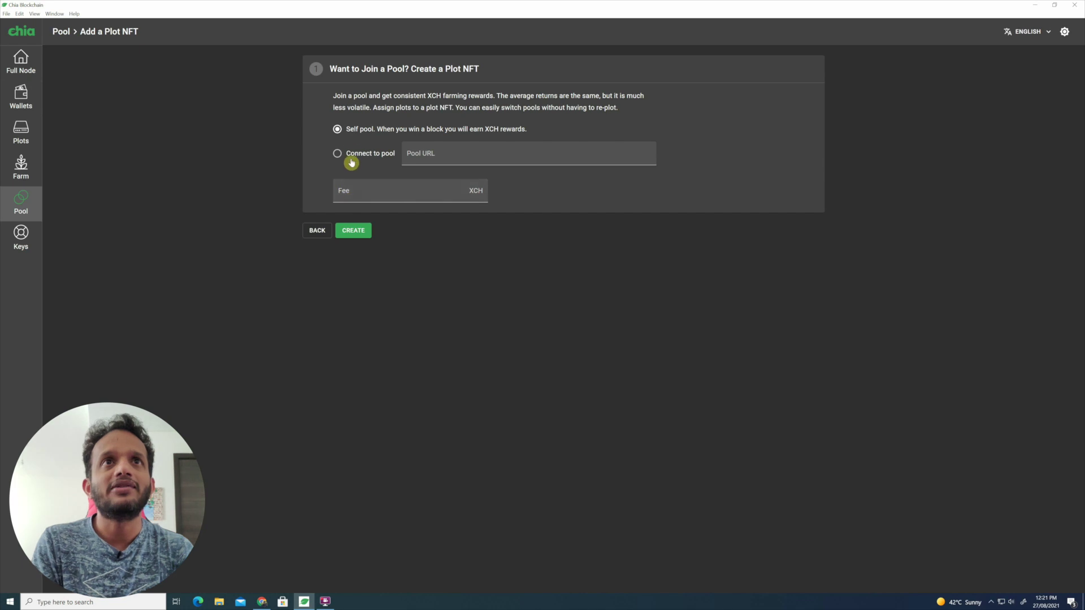
left_click(371, 137)
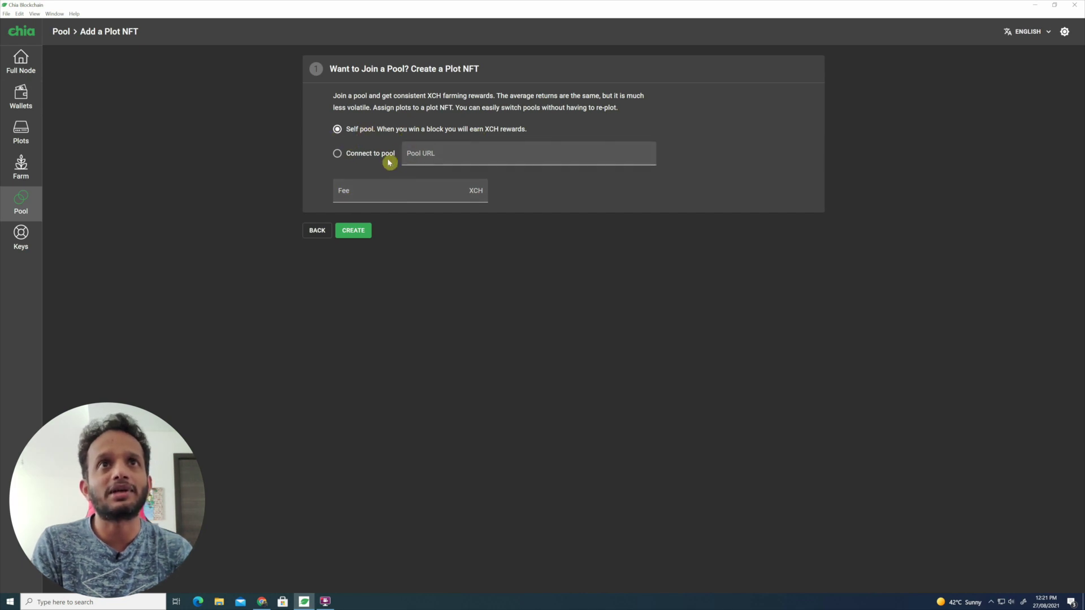
left_click(336, 154)
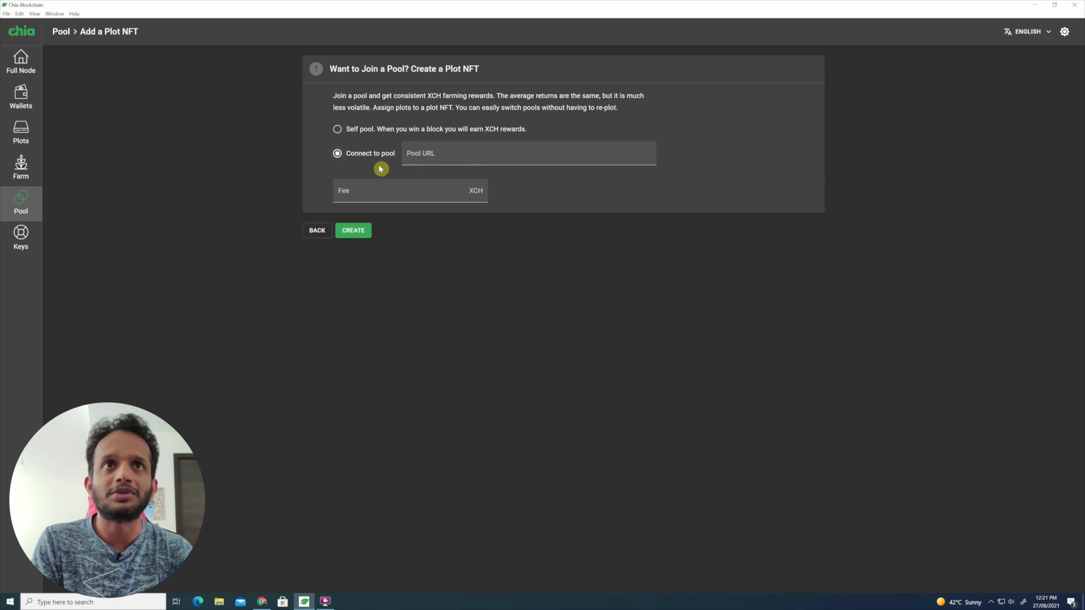
left_click(411, 160)
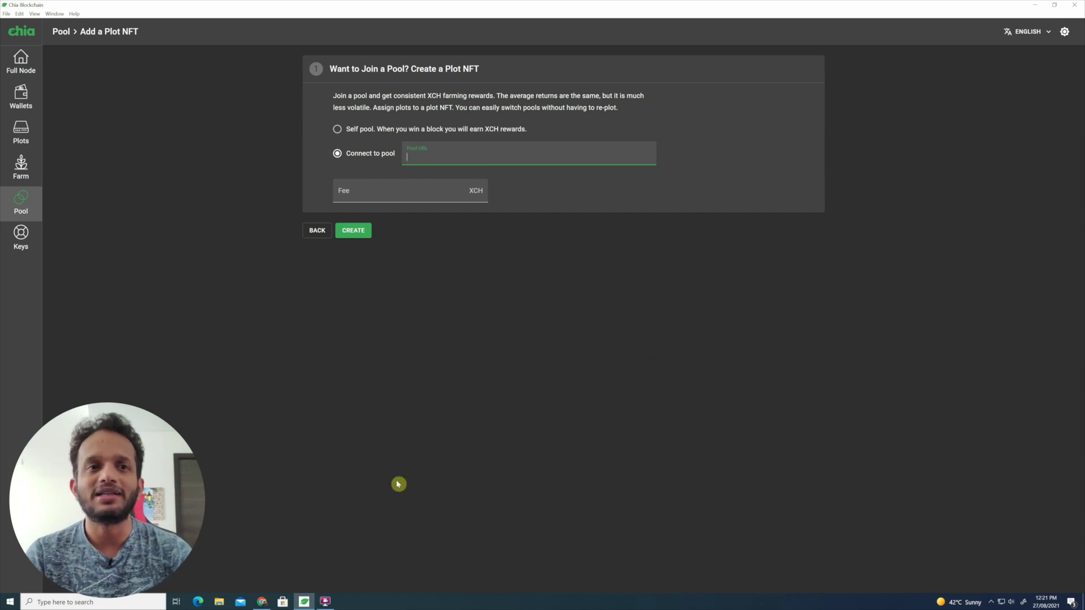
Switch to Chrome and get the Asia pool address from Space Pool's joining instructions
left_click(263, 604)
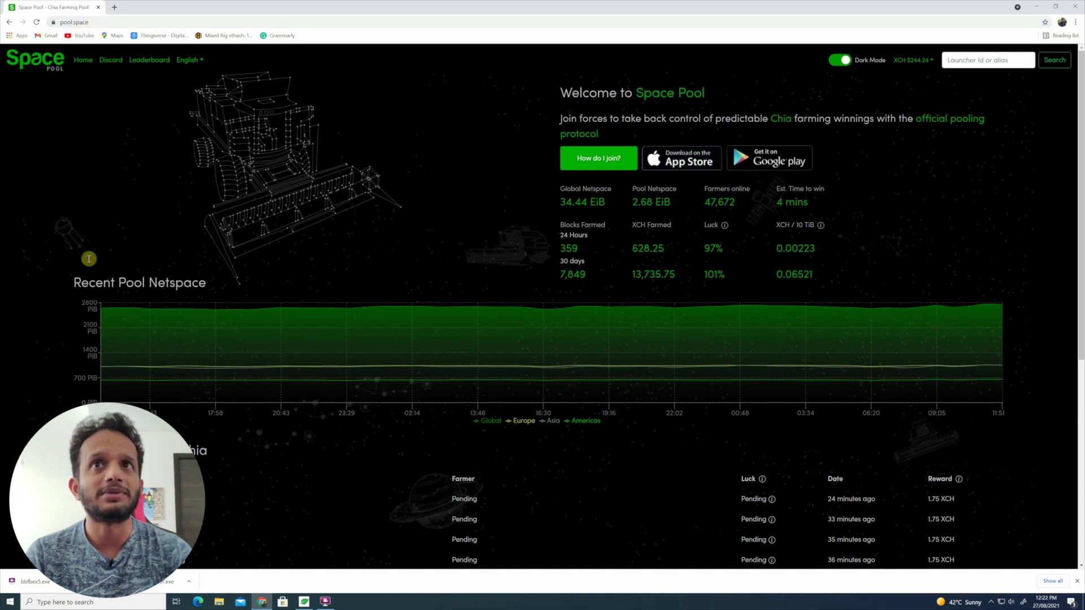
left_click(600, 164)
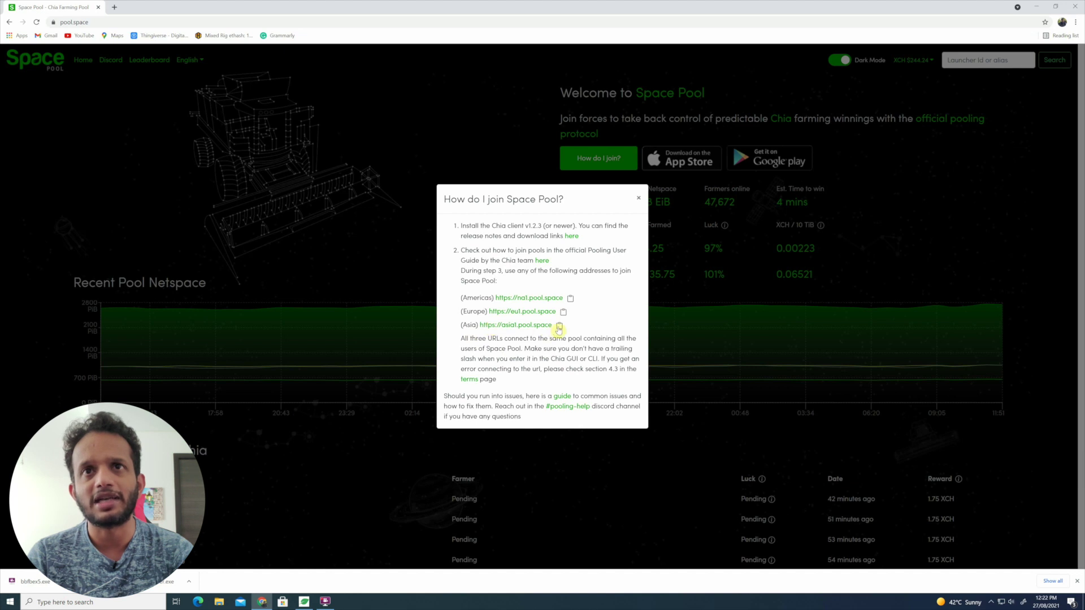
left_click(638, 198)
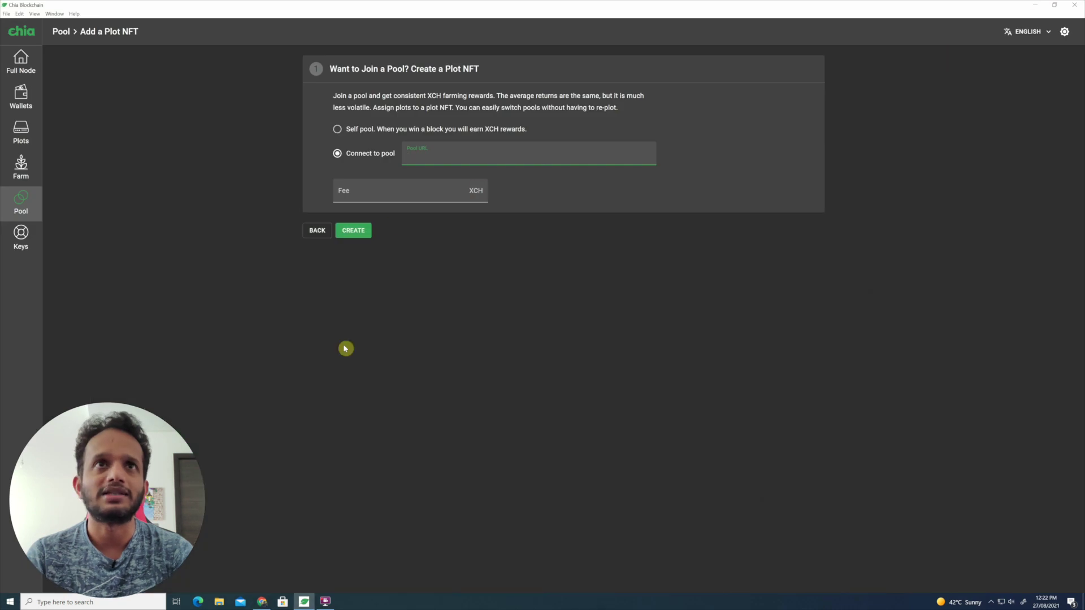
left_click(404, 346)
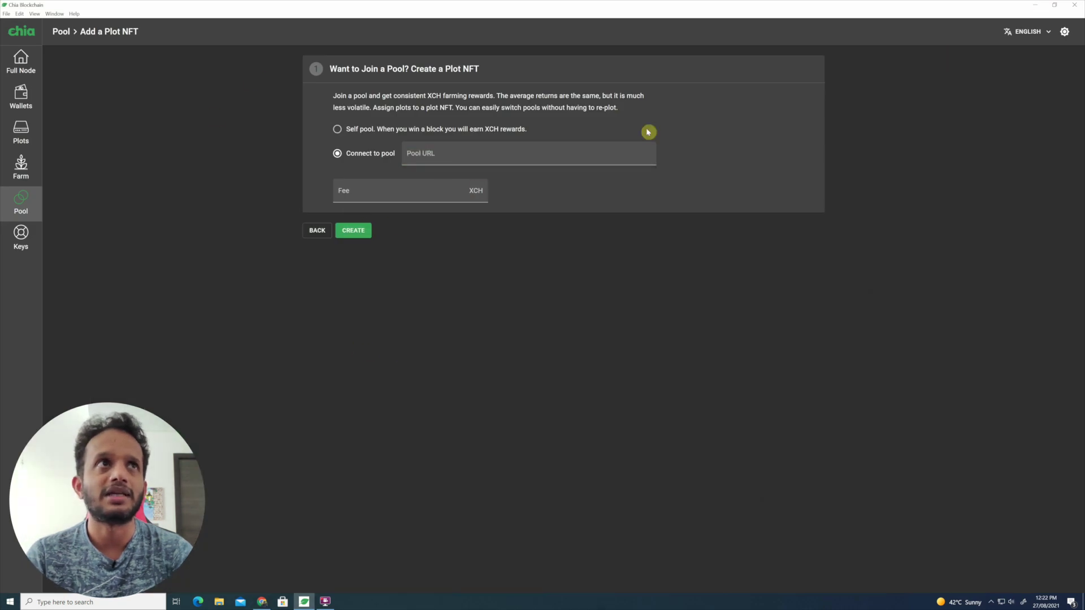
left_click(451, 160)
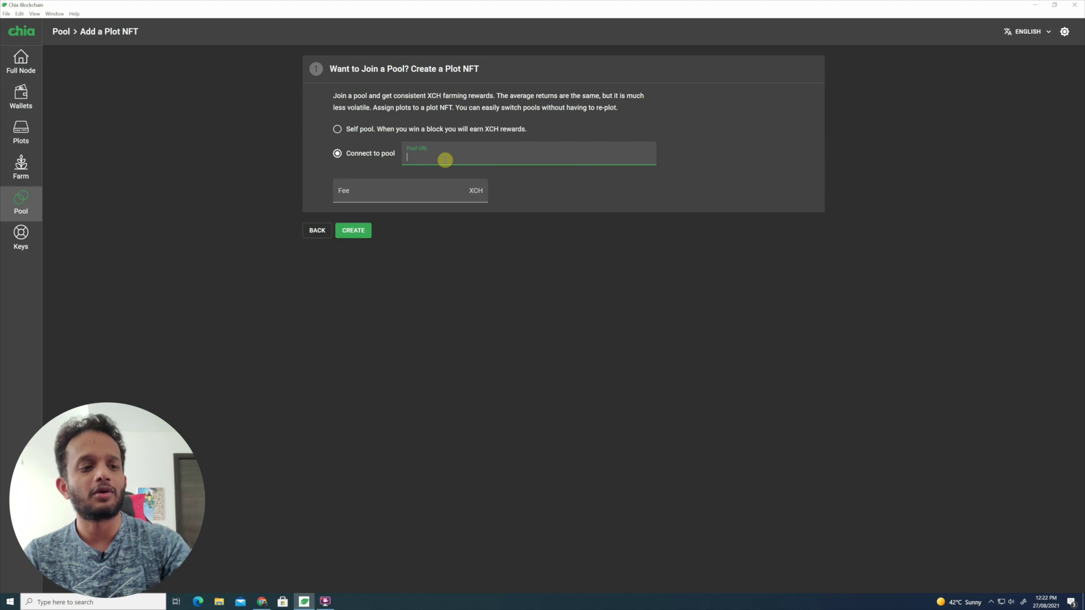
type("https://asia1.pool.space")
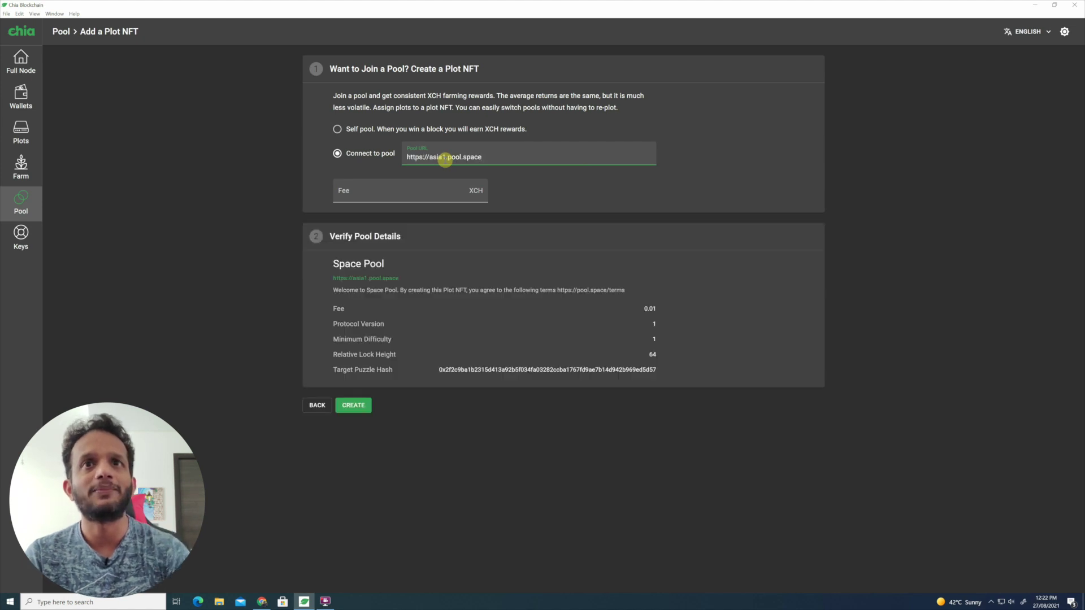
left_click(954, 251)
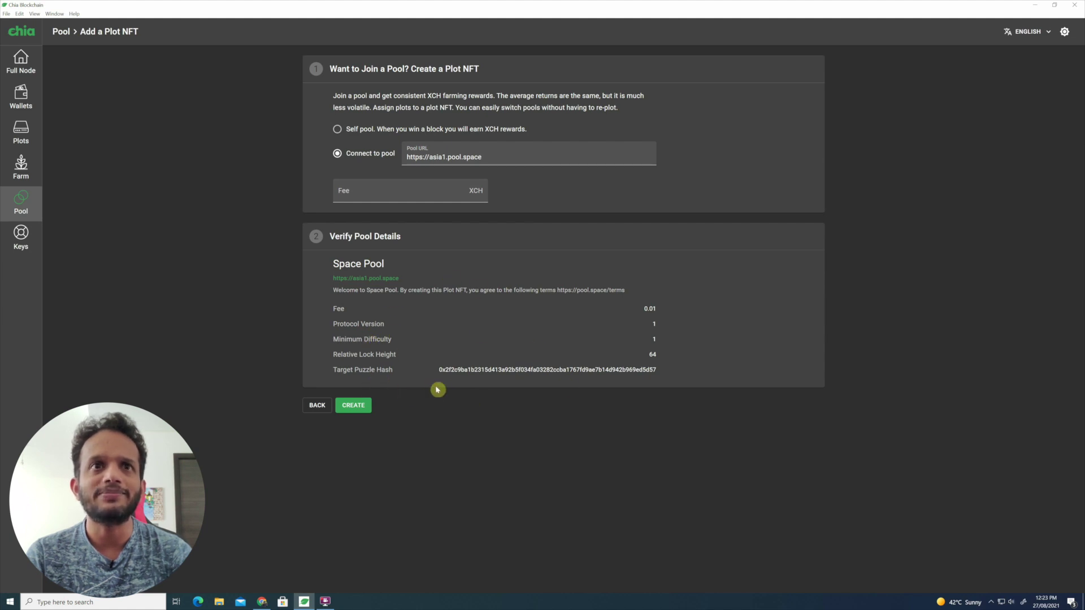
left_click(354, 407)
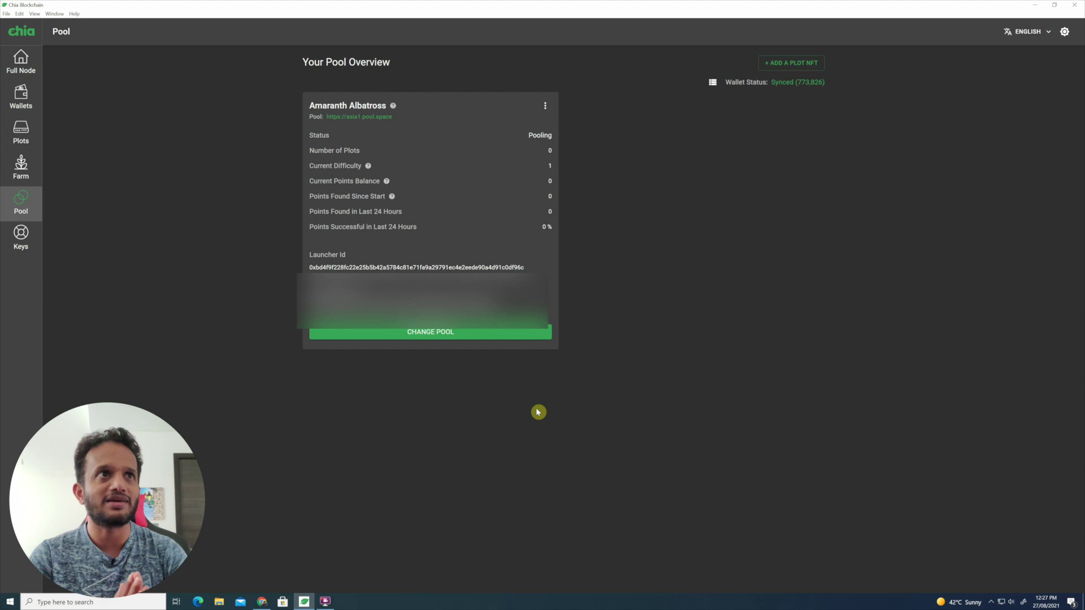
Show the Plots page, then launch the PlotManager application from the Downloads folder in File Explorer
left_click(34, 130)
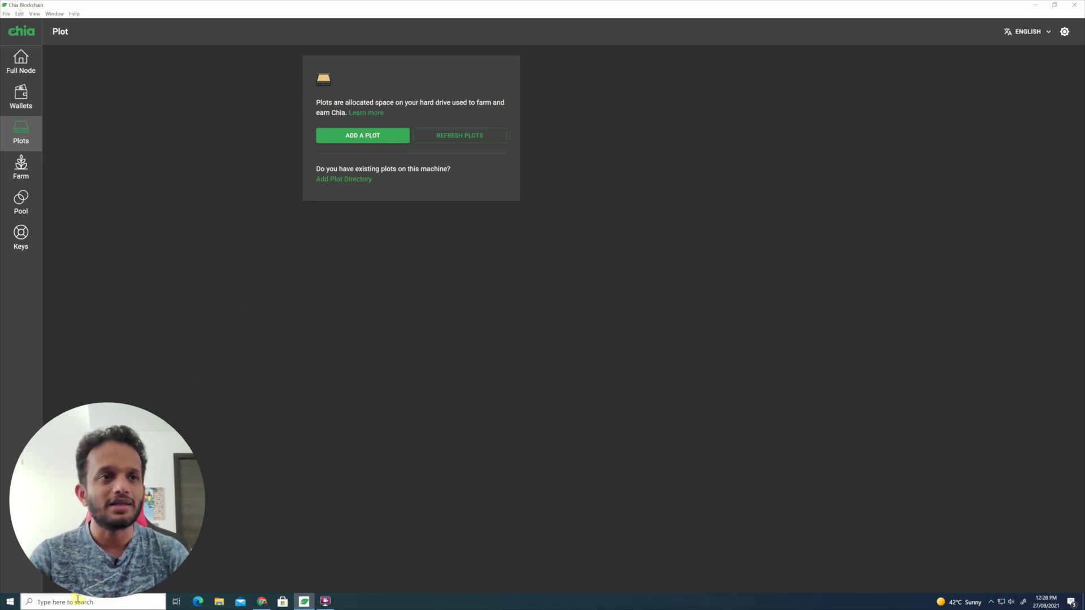
left_click(217, 603)
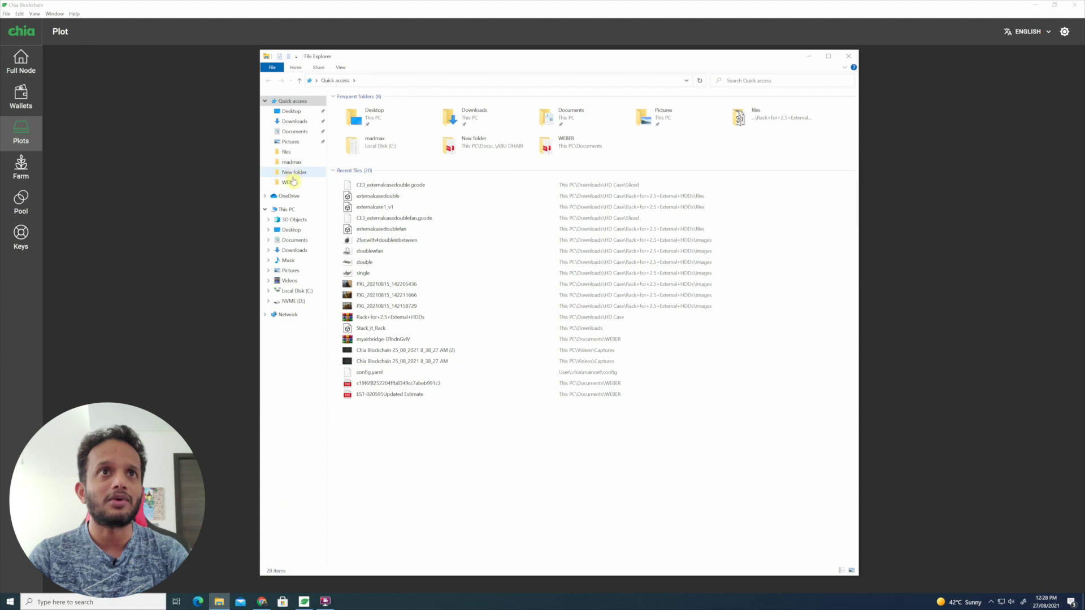
left_click(294, 250)
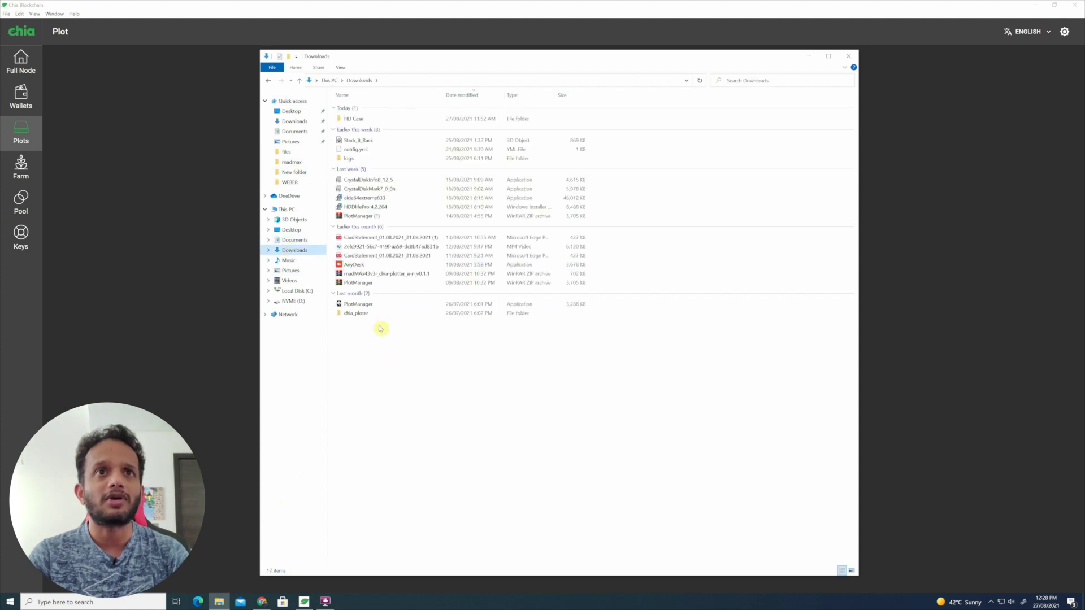
left_click(356, 305)
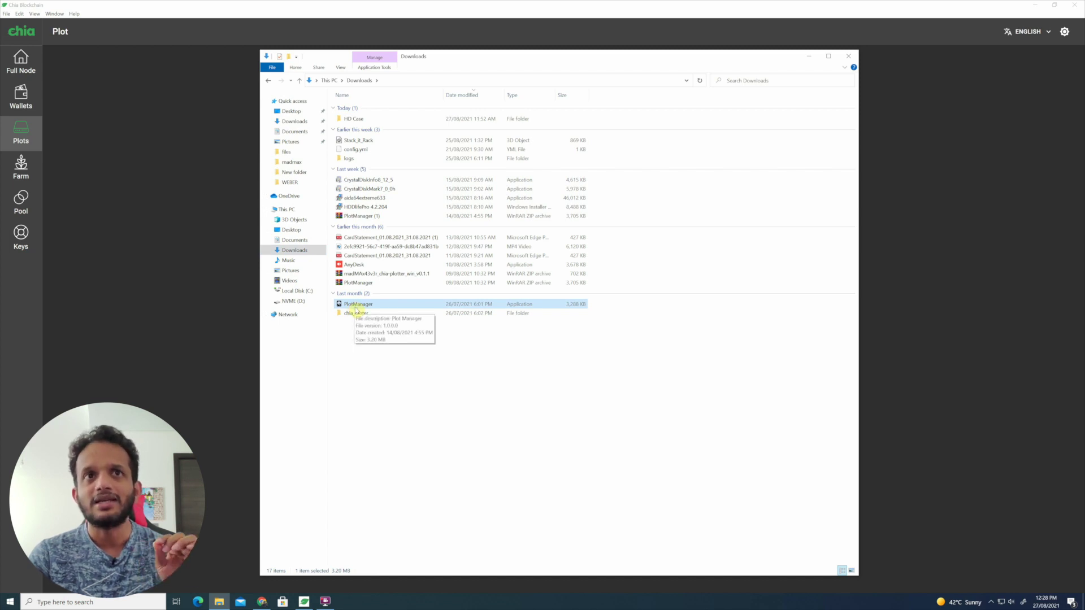
double_click(356, 306)
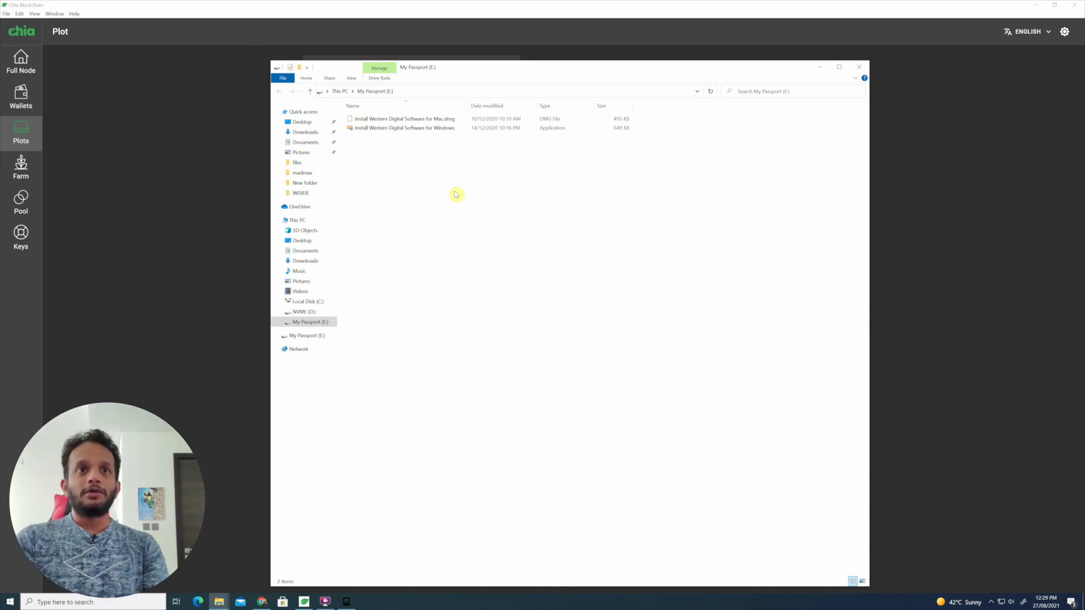
Open the format settings for the My Passport (E:) drive and set its volume label to 002 AWR 5TB
right_click(294, 326)
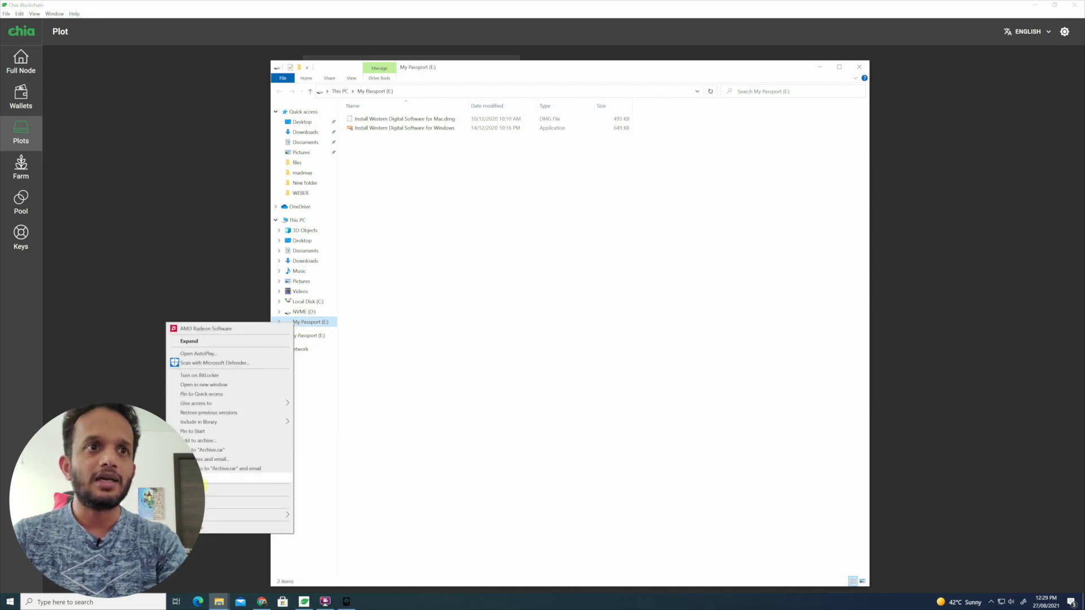
left_click(204, 480)
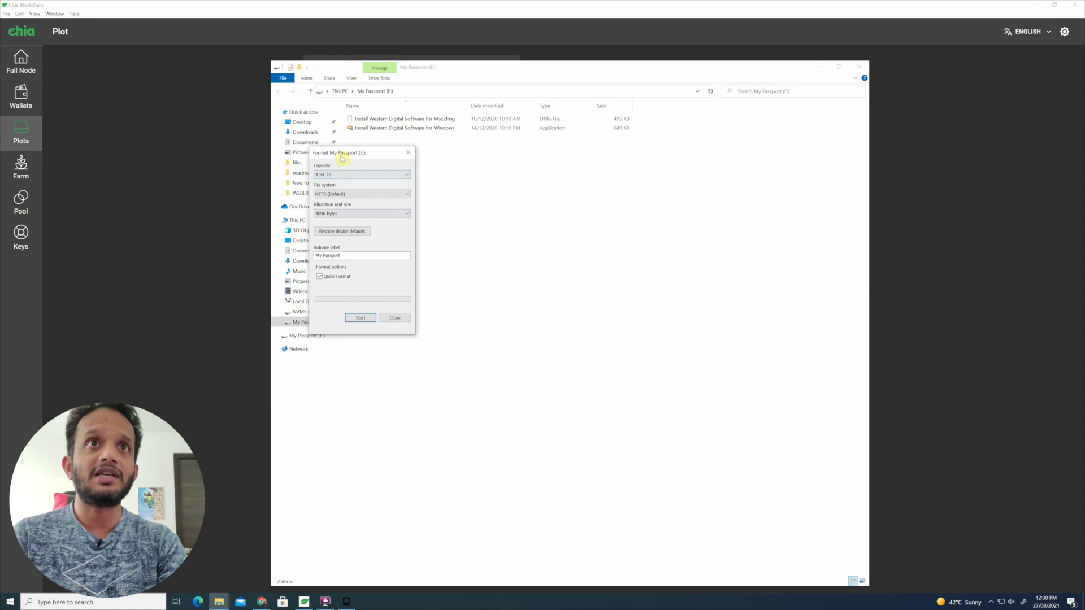
left_click_drag(345, 156, 595, 225)
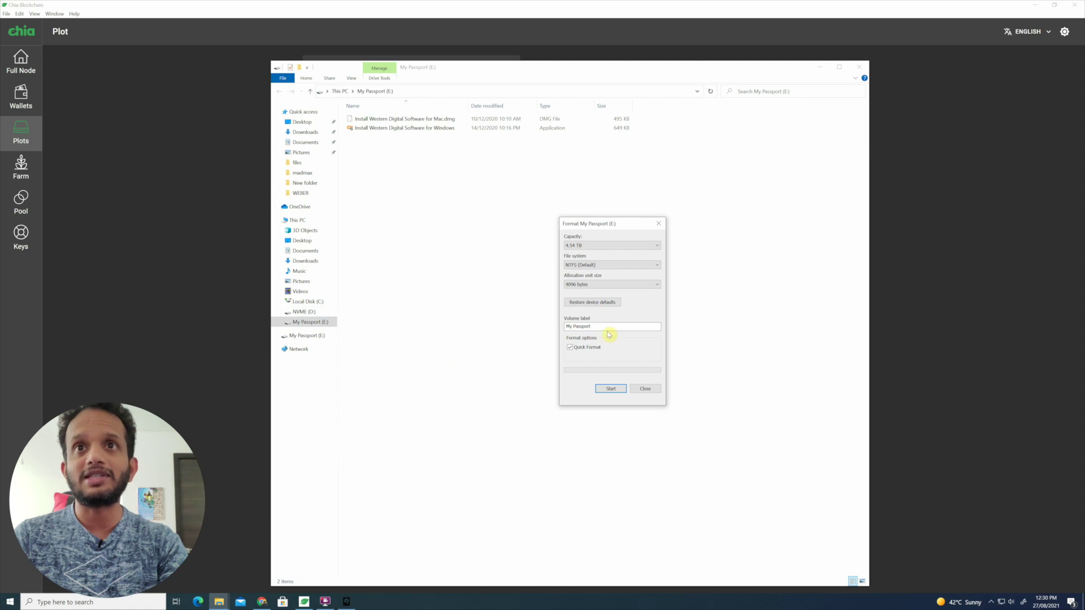
left_click_drag(606, 329, 548, 326)
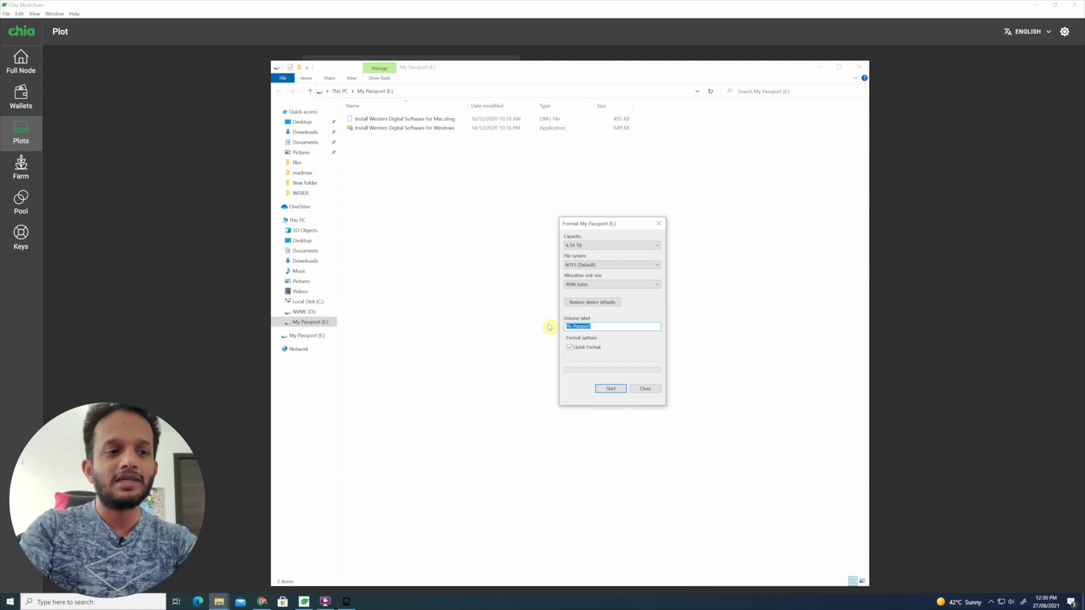
type("002")
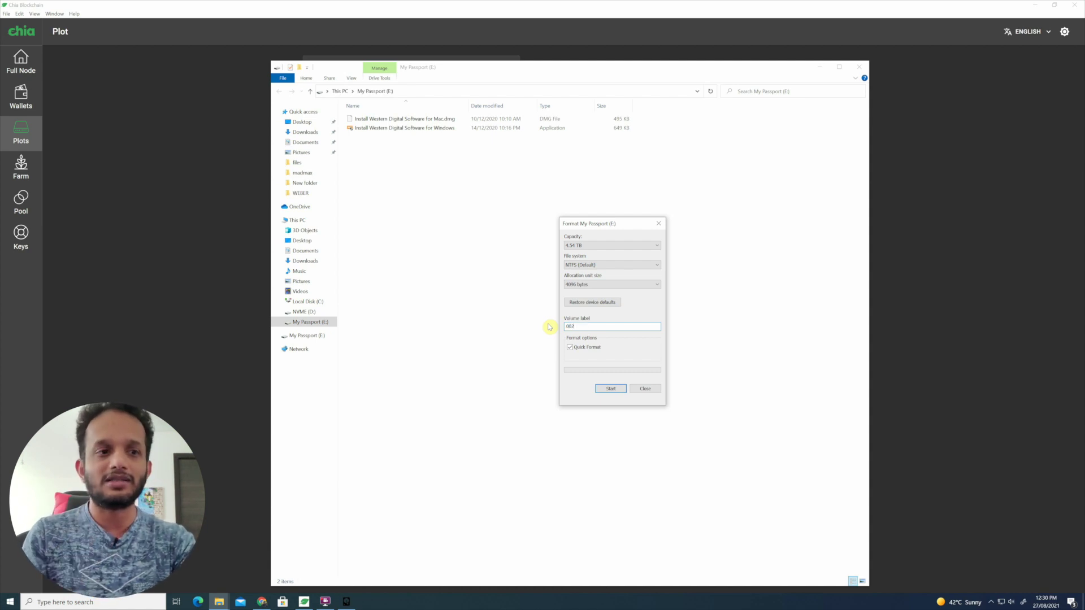
type(" AWR 5TB")
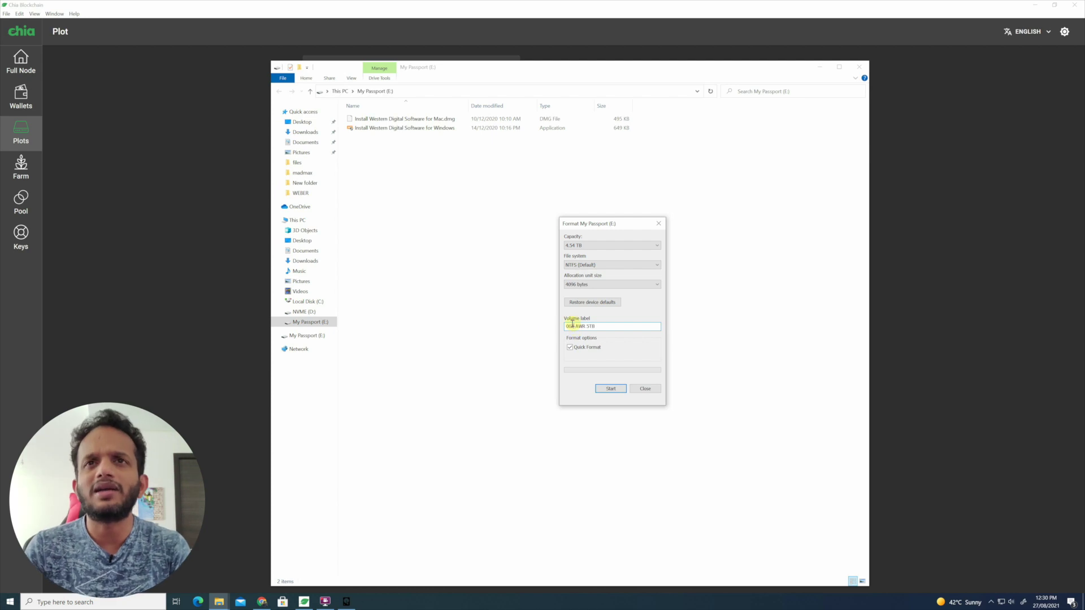
double_click(573, 327)
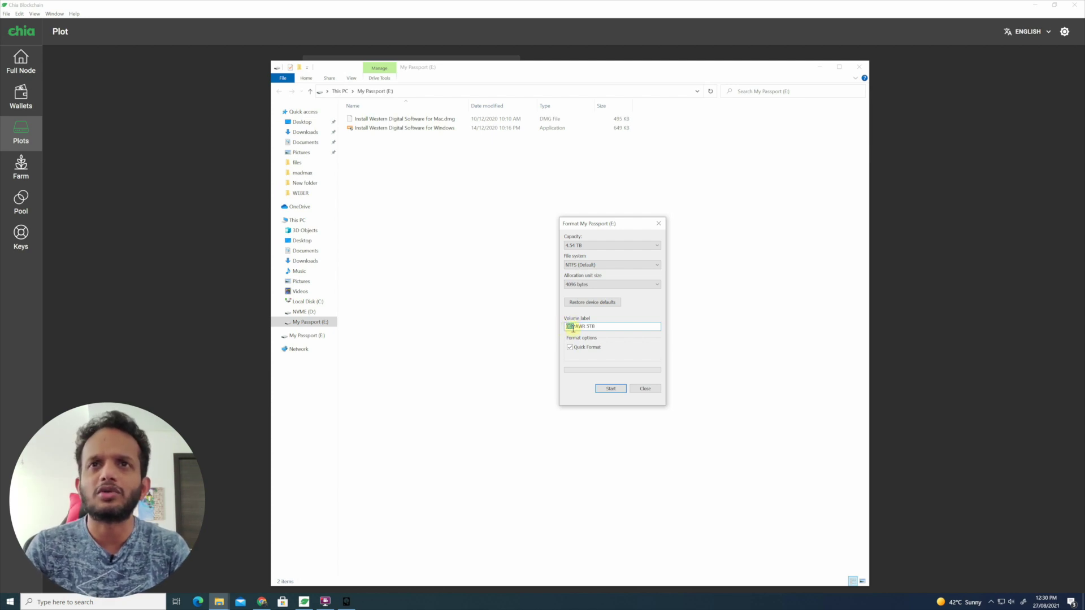
left_click(579, 328)
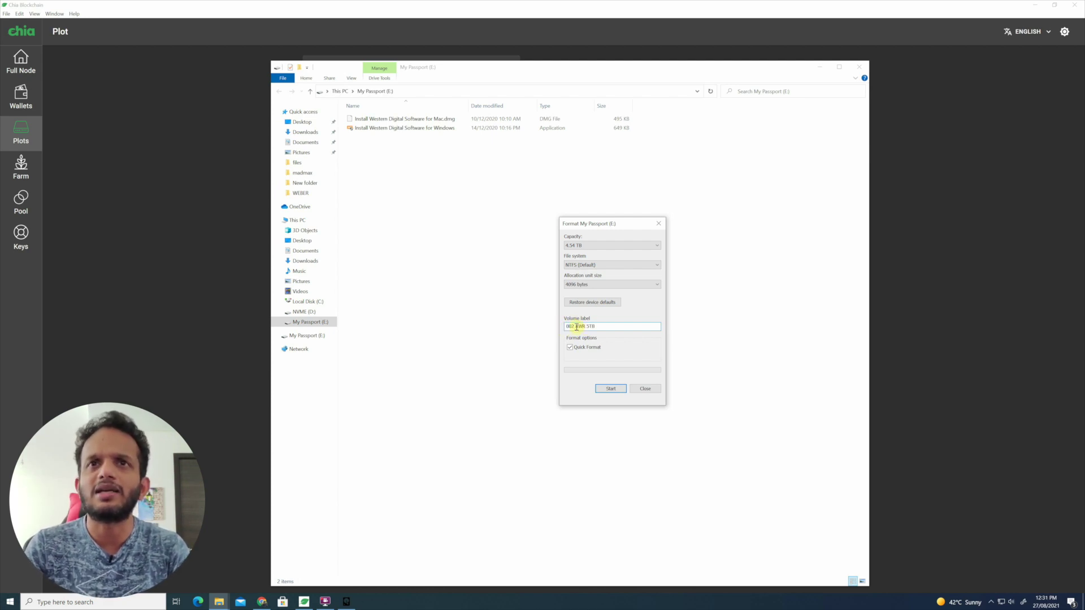
Turn off Quick Format and format the E: drive
left_click(593, 347)
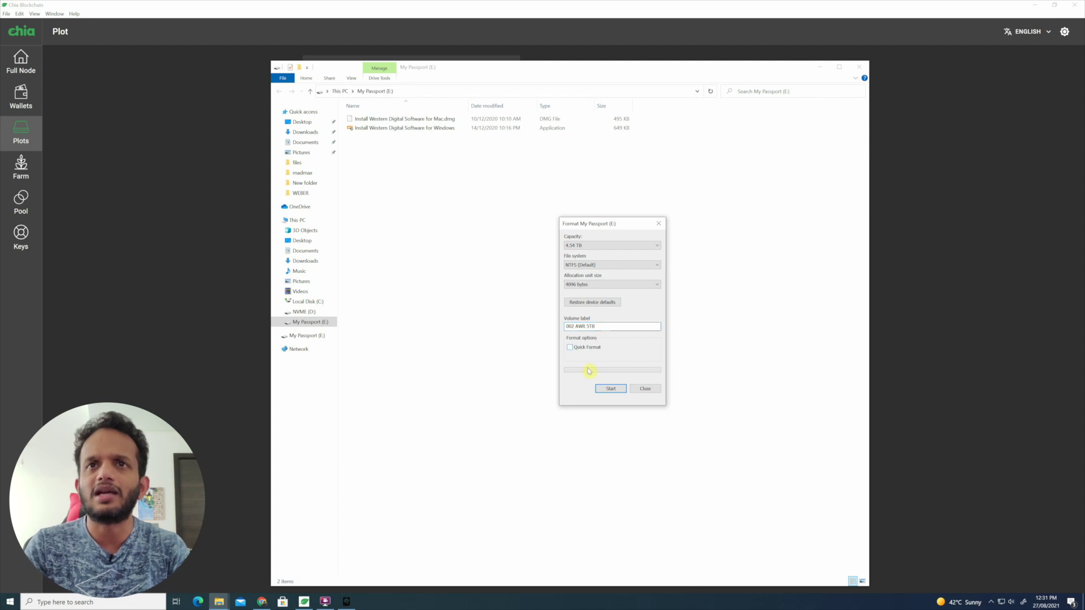
left_click(610, 391)
left_click(563, 304)
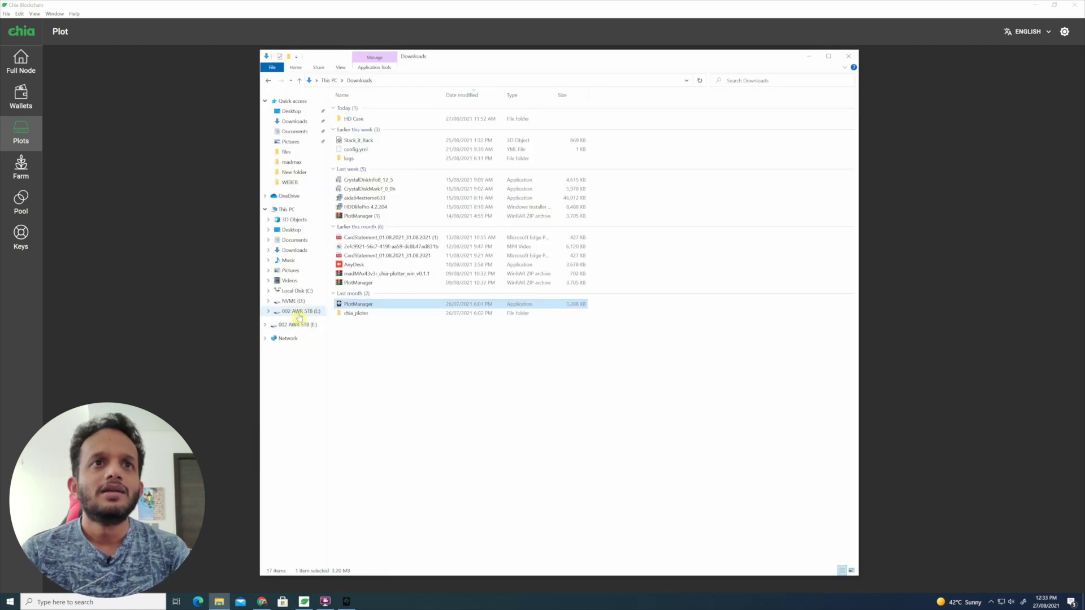
Delete both plot files from the NVME (D:) drive and close File Explorer
left_click(298, 311)
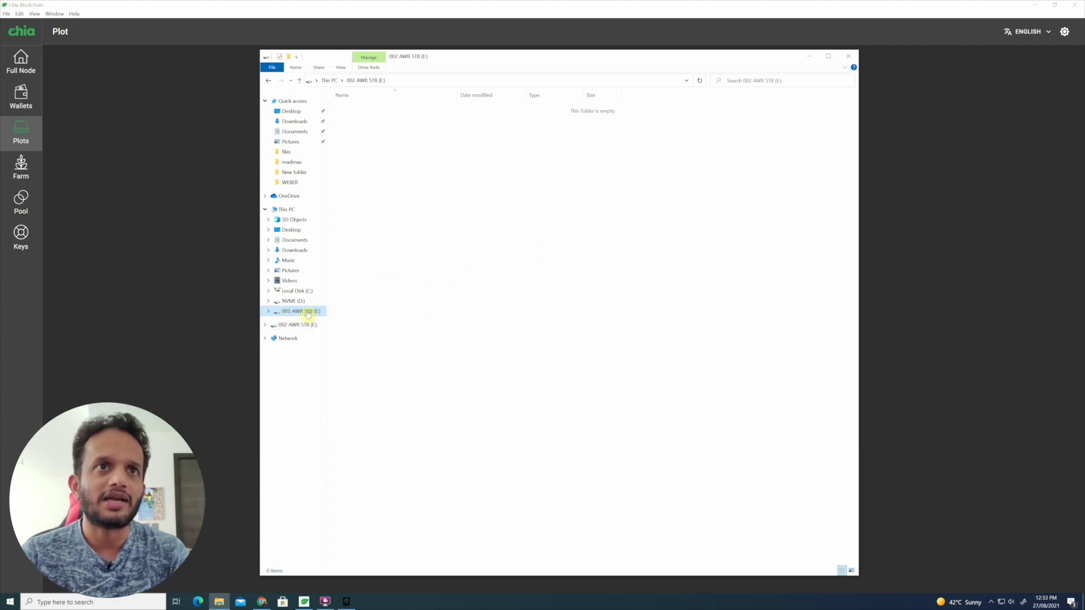
left_click(285, 301)
left_click_drag(388, 165, 368, 109)
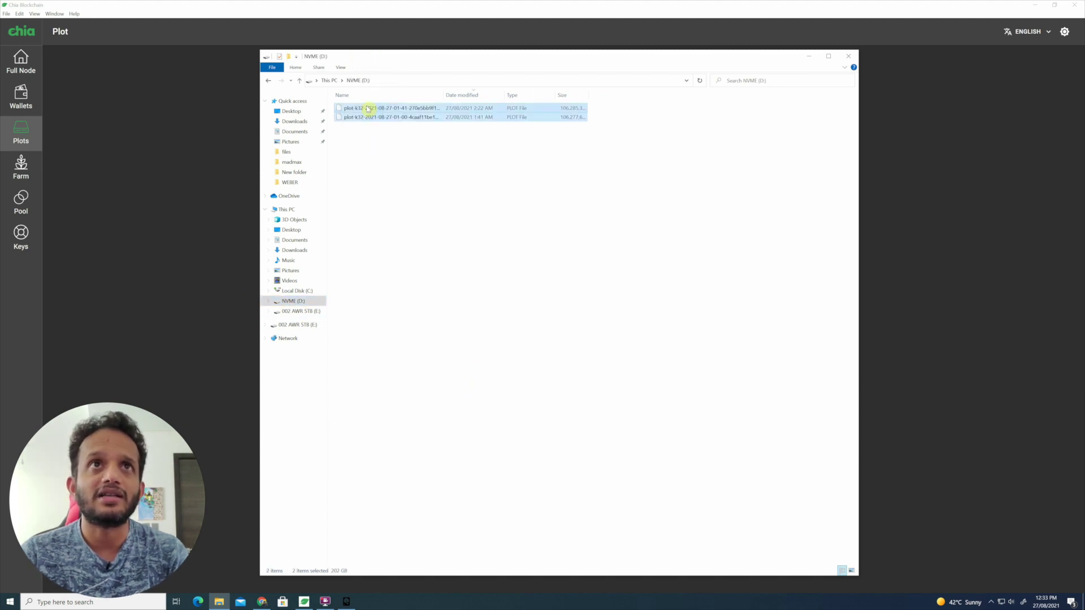
right_click(367, 109)
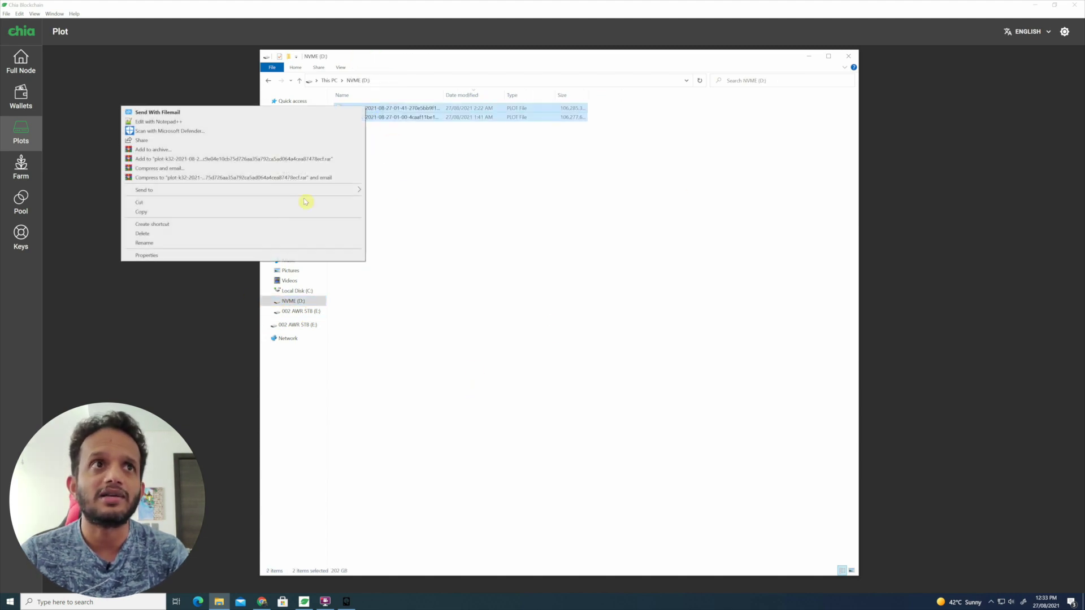
left_click(262, 235)
left_click(273, 269)
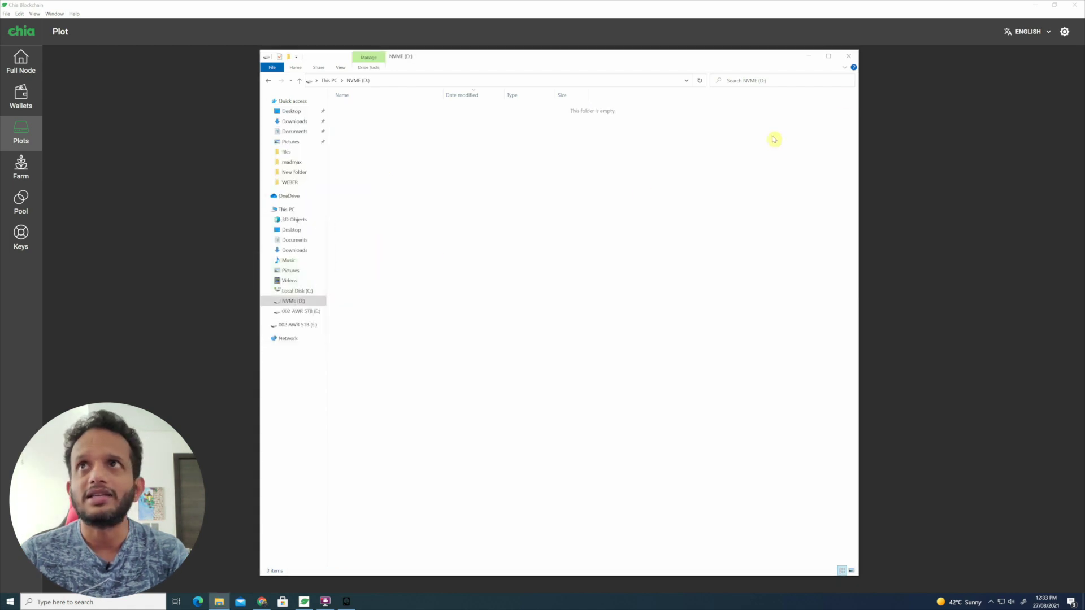
left_click(846, 60)
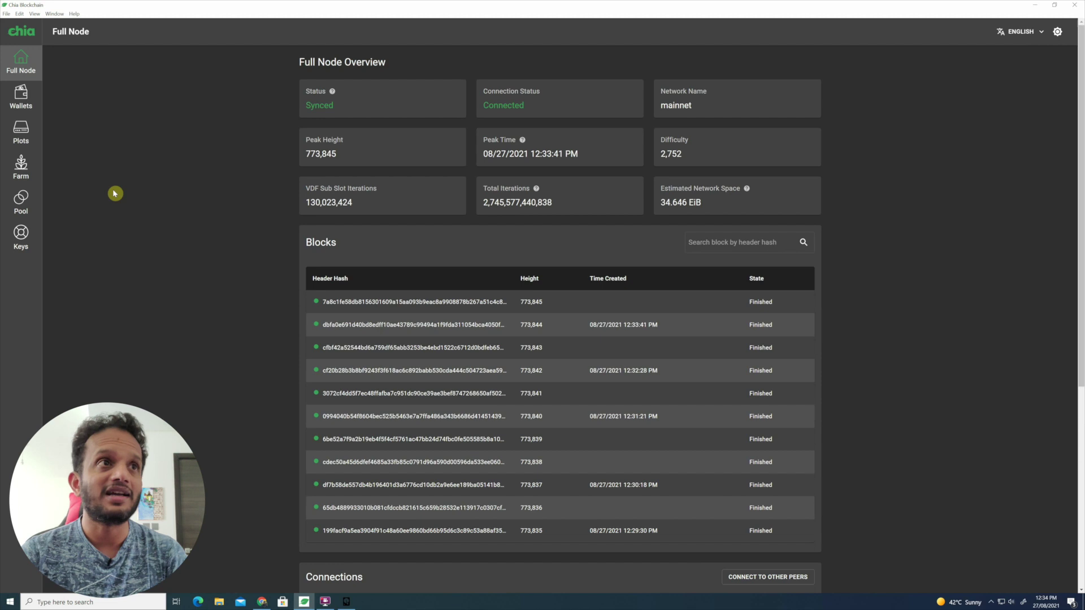
Copy the farmer public key from the wallet's key details and paste it into Plot Manager's farmer public key field
left_click(20, 237)
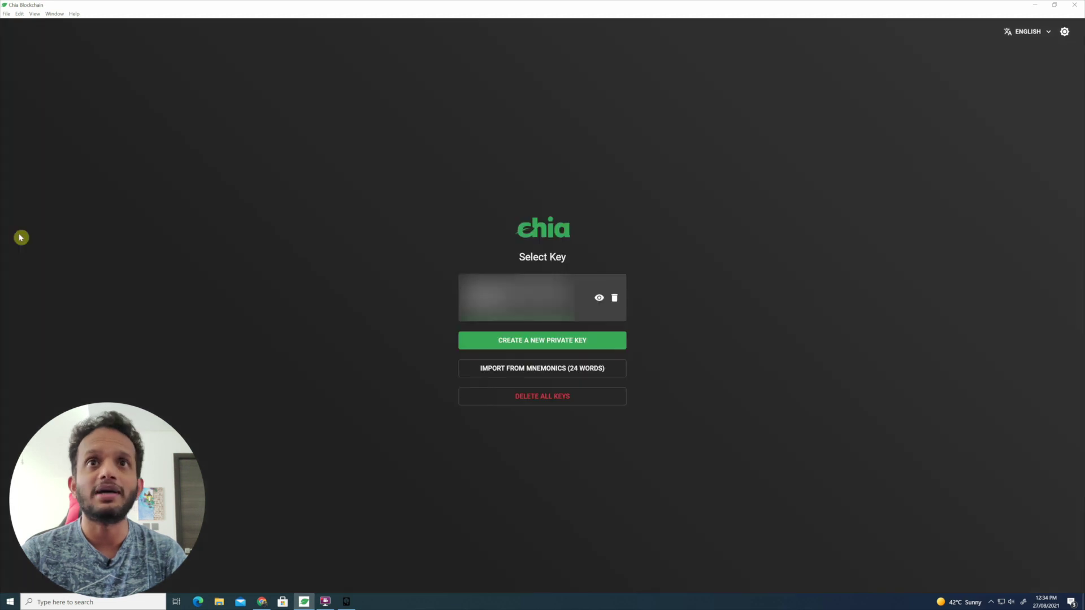
left_click(599, 304)
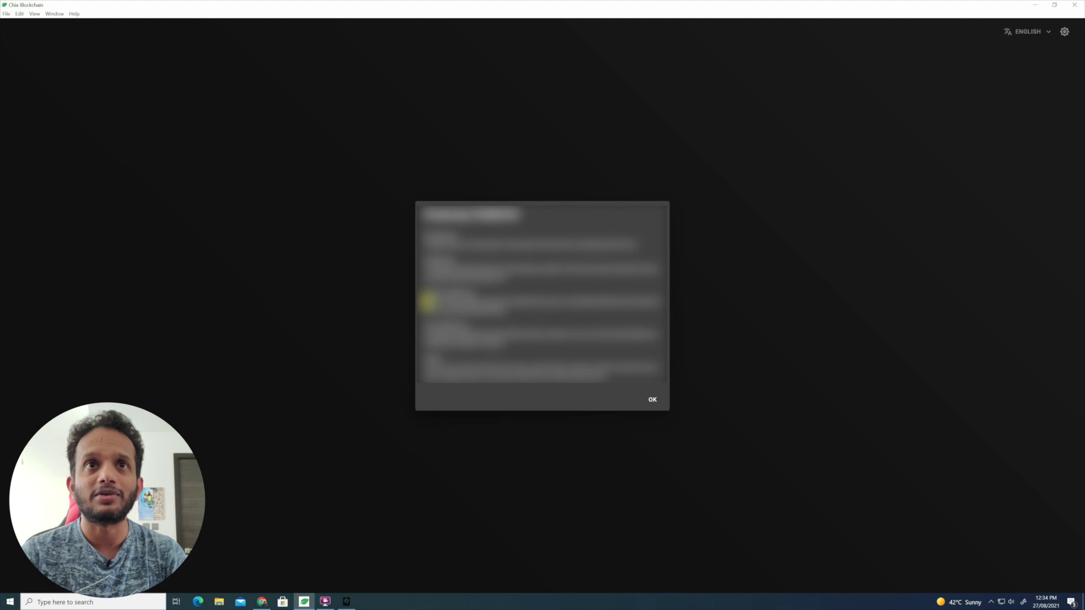
left_click_drag(427, 302, 512, 320)
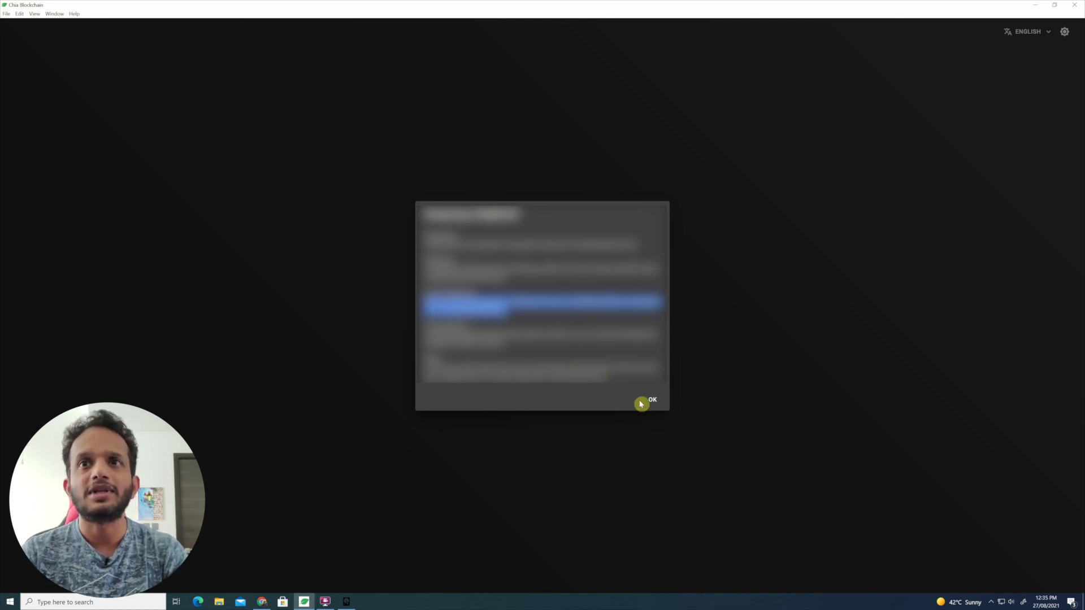
left_click(645, 401)
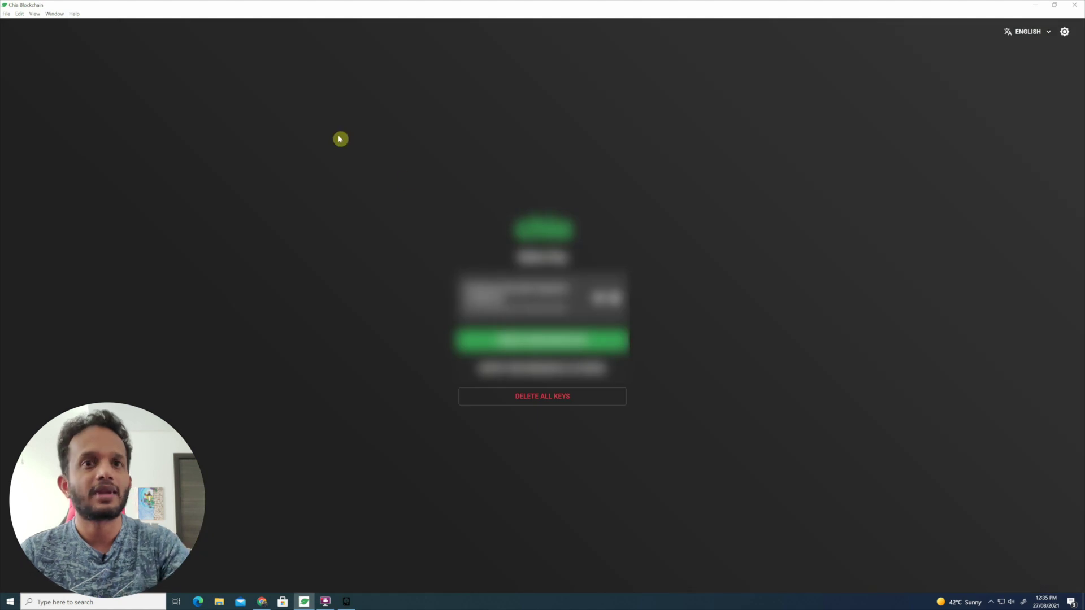
left_click(347, 601)
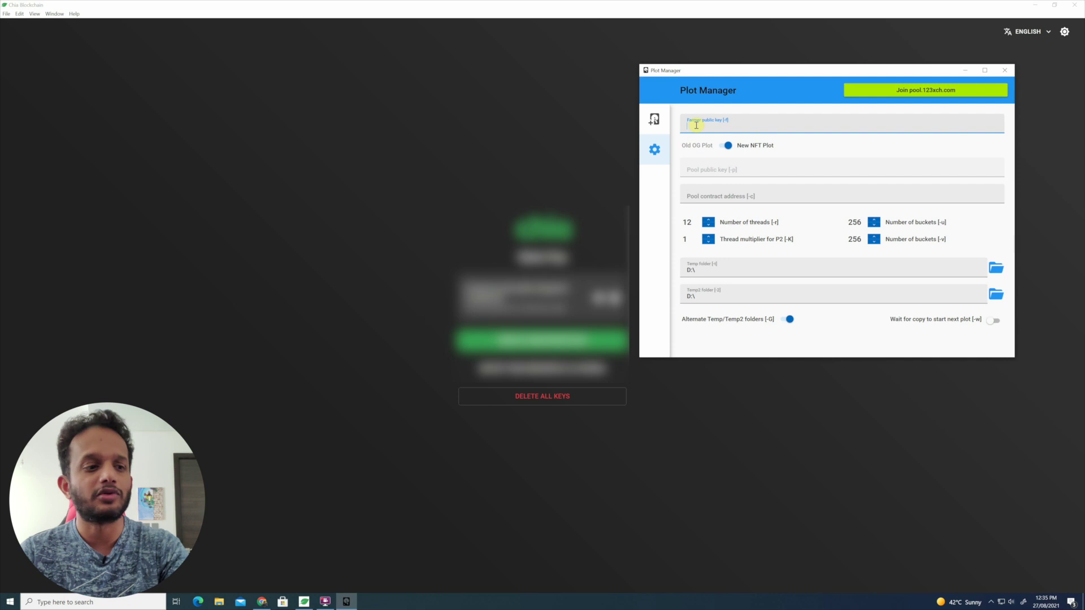
key("ctrl+v")
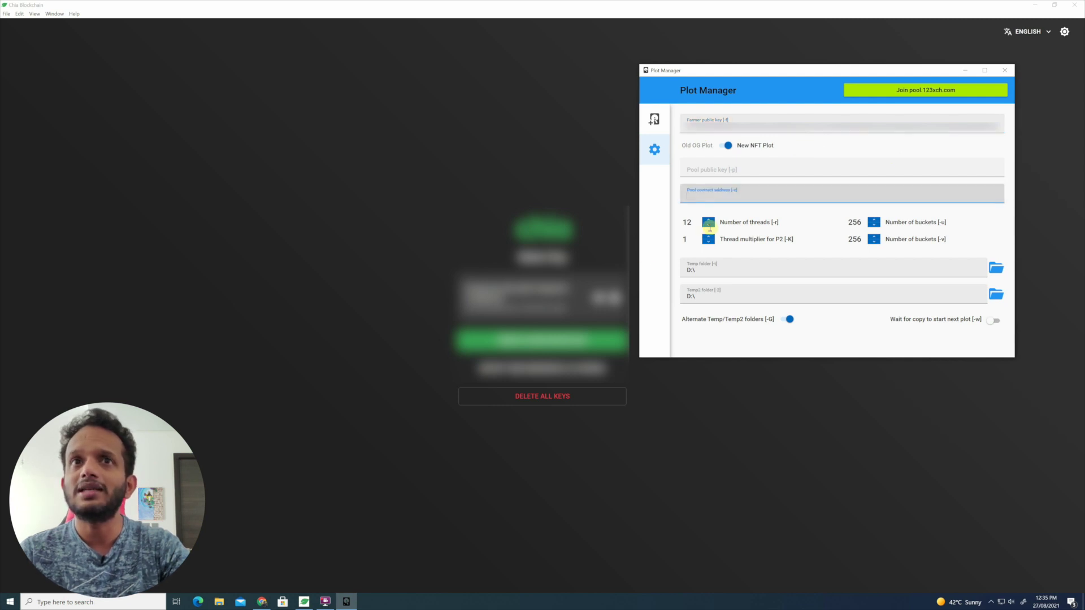
Log back in with the wallet key, copy the plot NFT's pool contract address and paste it into Plot Manager's pool contract address field
left_click(555, 297)
left_click(555, 296)
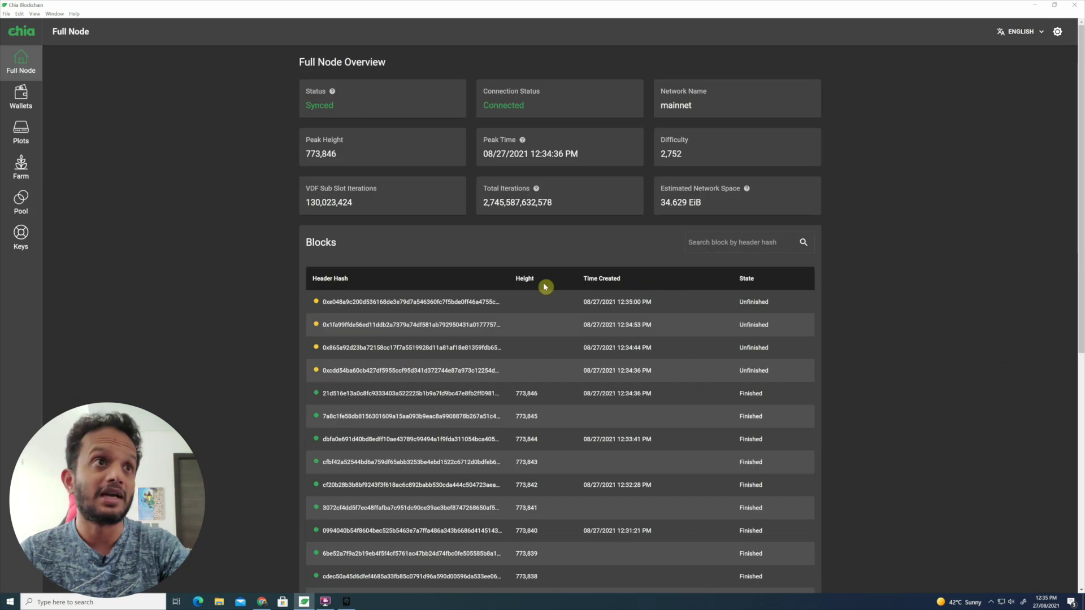
left_click(21, 200)
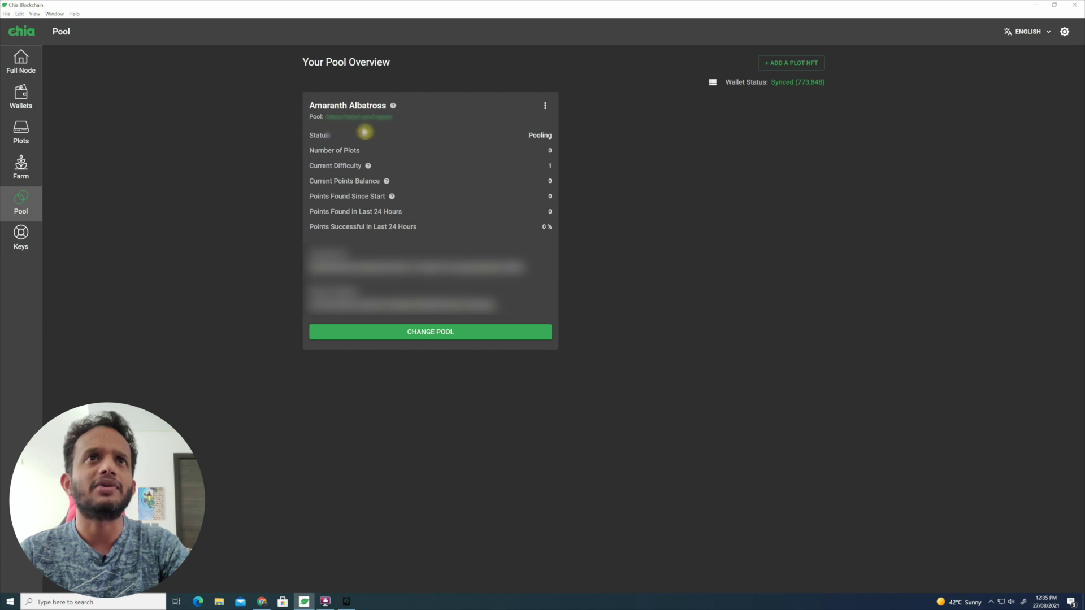
mouse_move(395, 107)
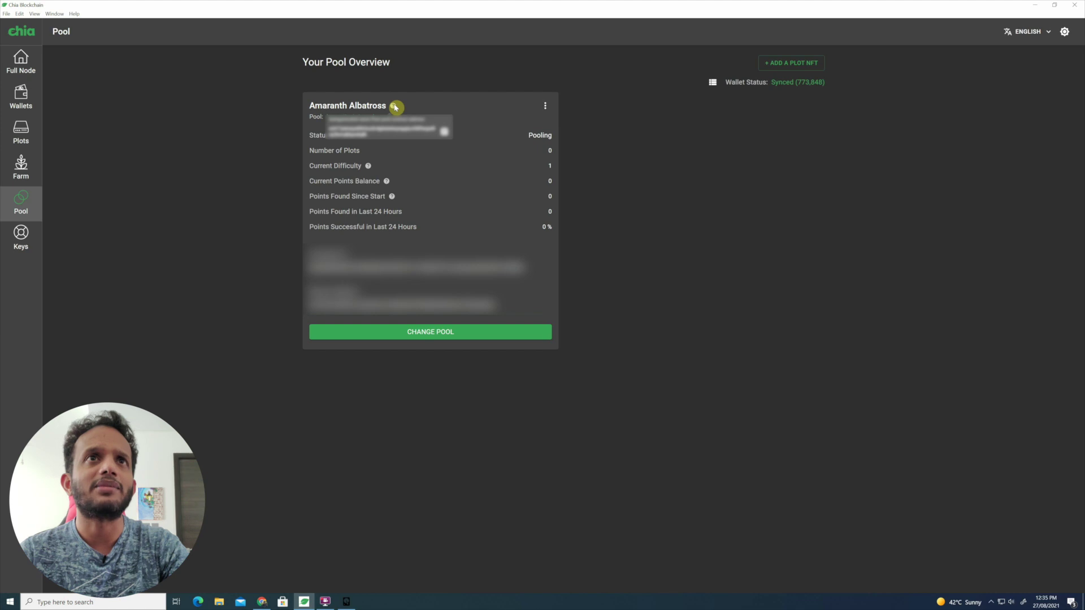
left_click(445, 136)
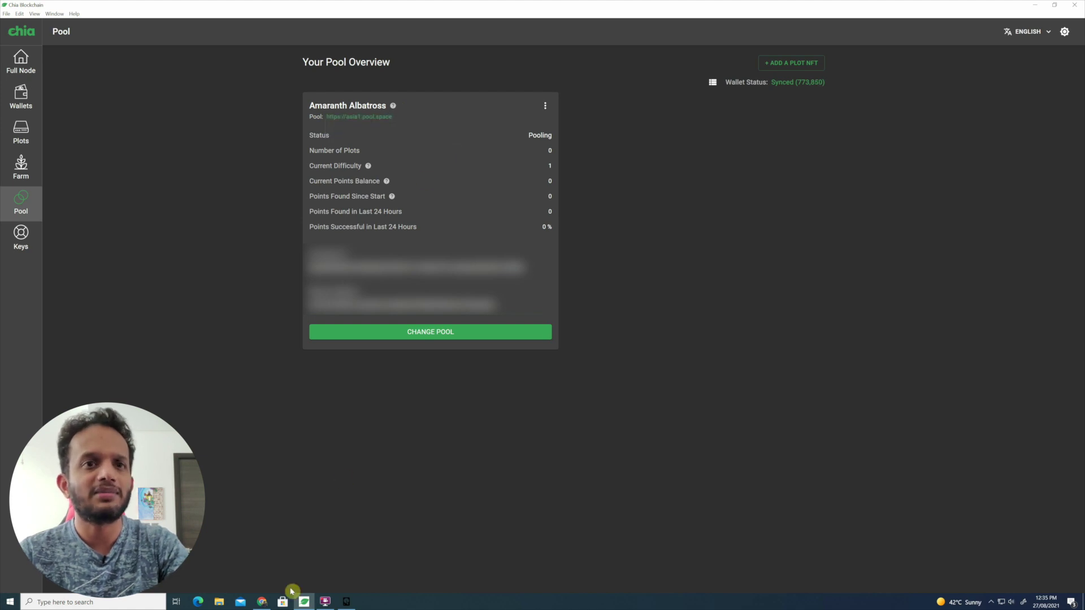
left_click(346, 601)
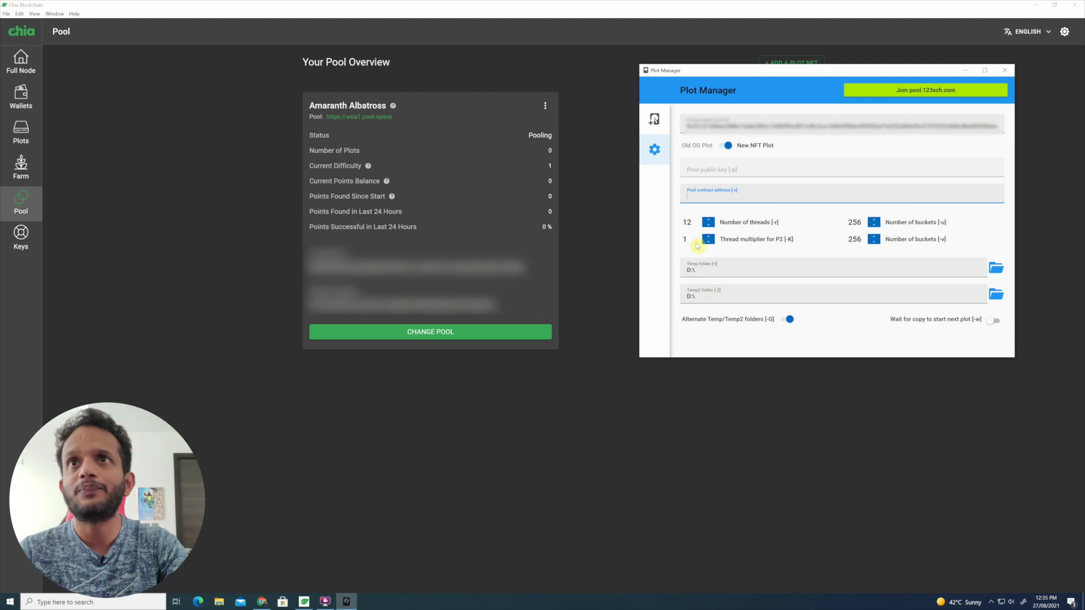
right_click(694, 198)
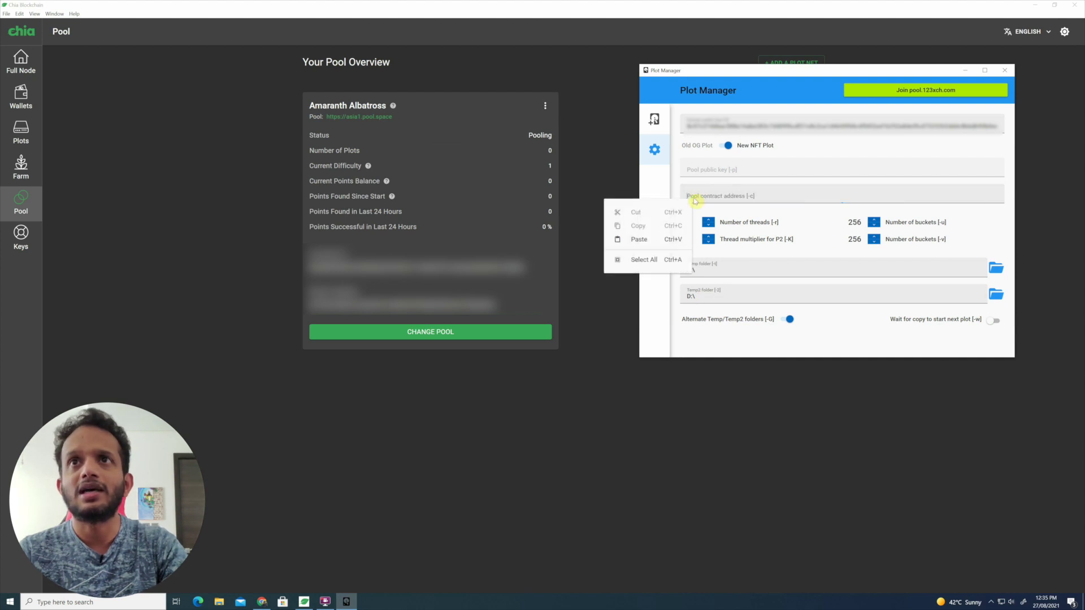
left_click(661, 245)
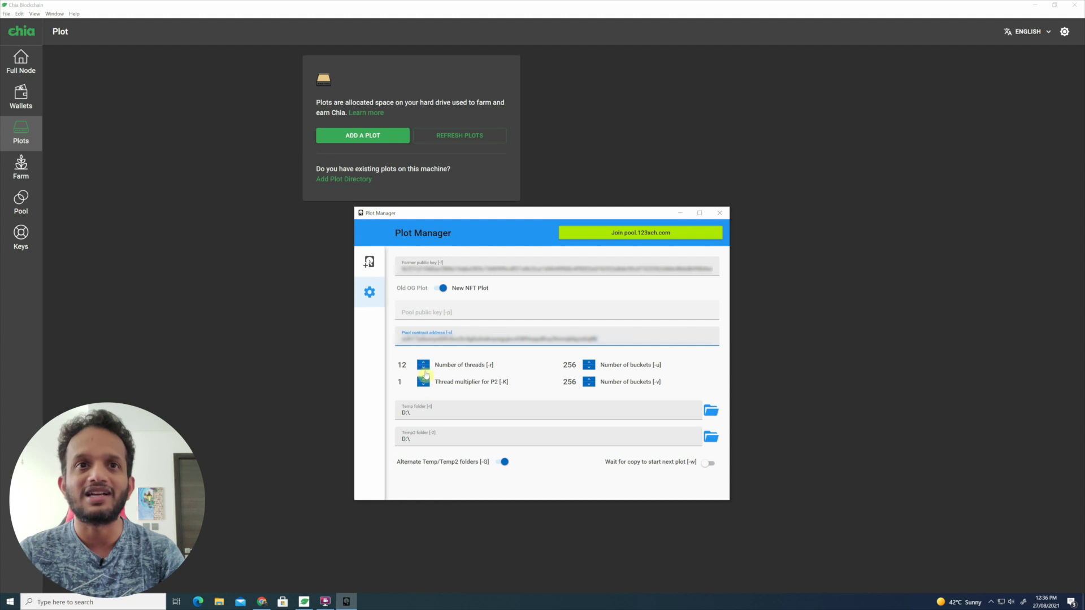
Open Task Manager beside Plot Manager and examine the CPU's performance details, including its logical processors
right_click(376, 604)
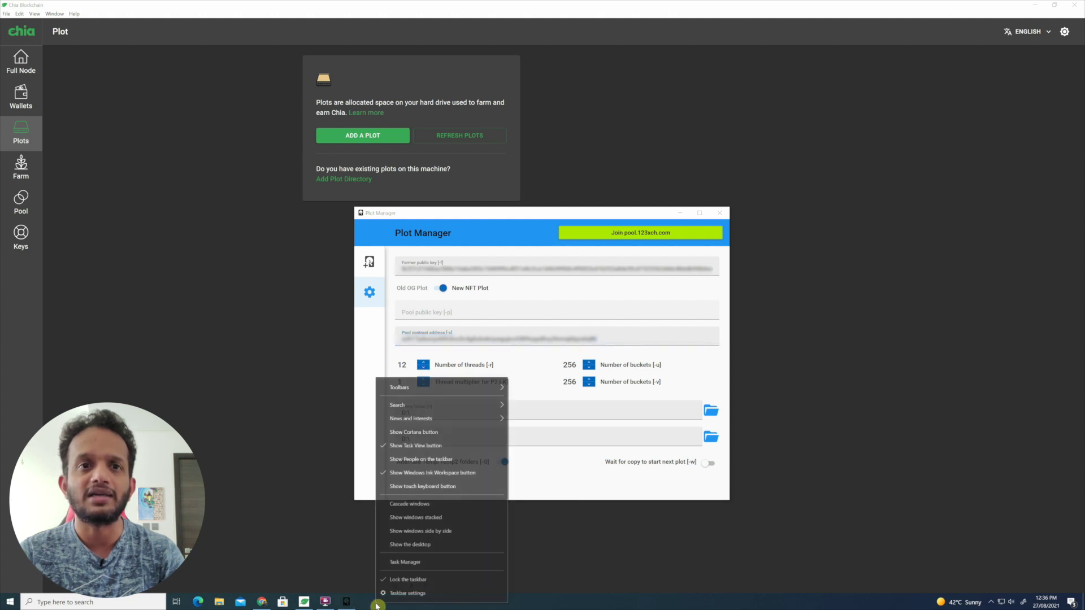
left_click(412, 562)
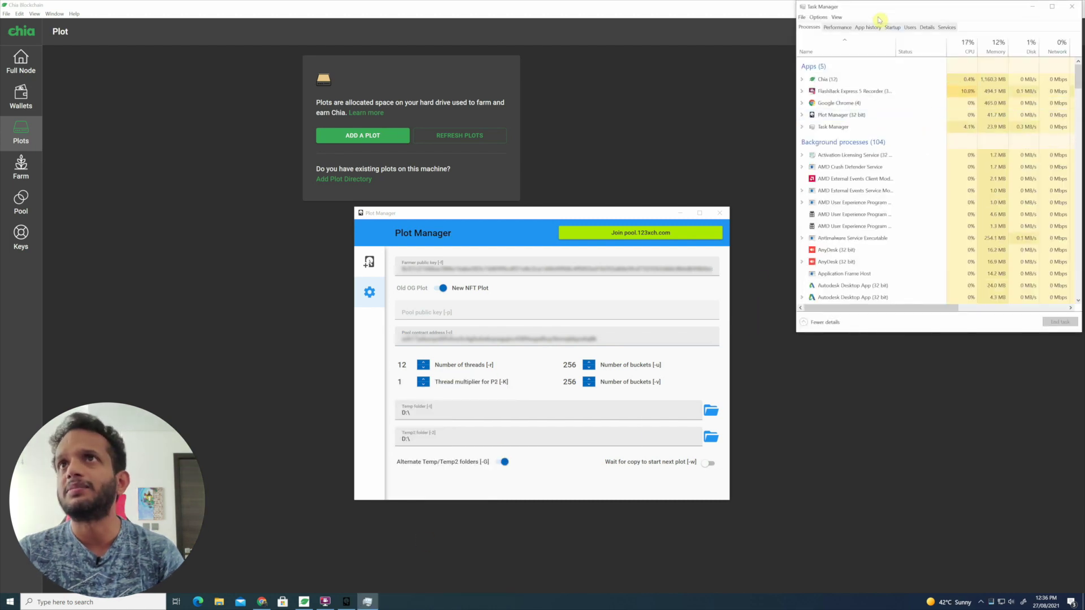
left_click(837, 28)
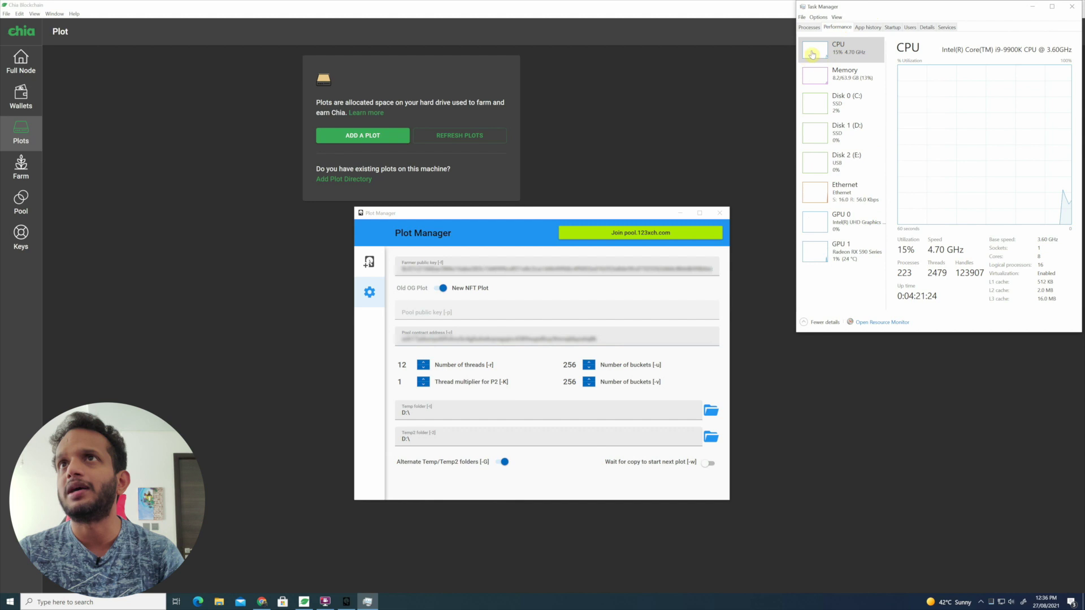
left_click_drag(922, 14, 826, 83)
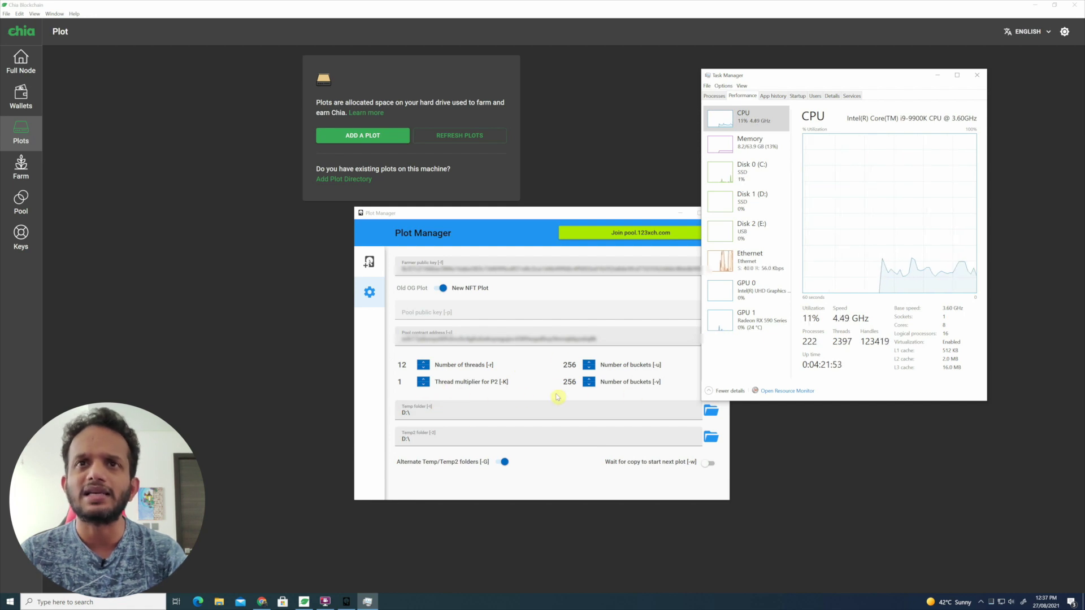
left_click_drag(870, 75, 967, 95)
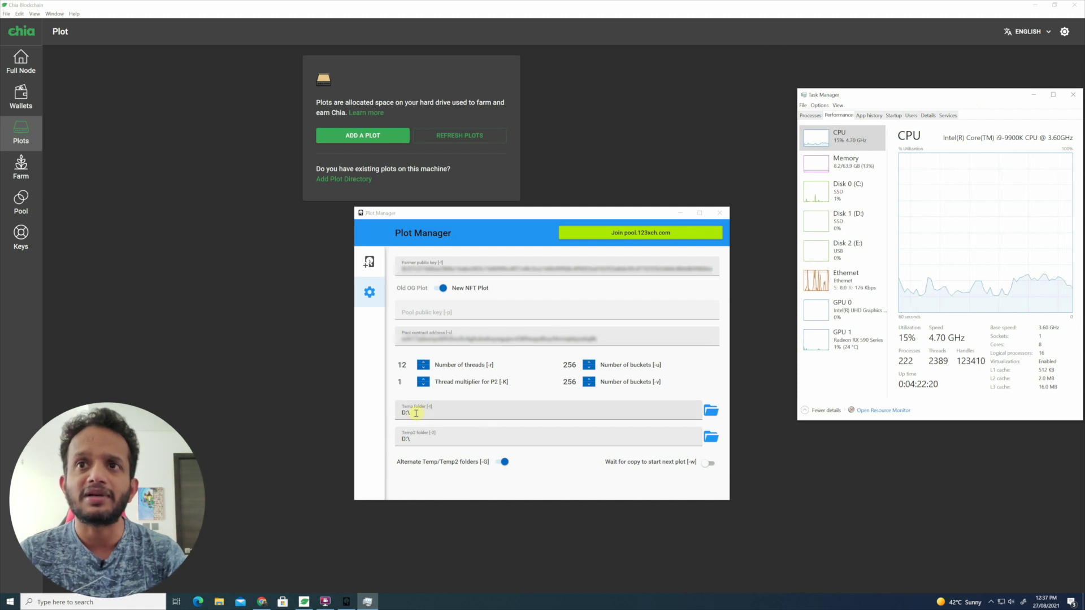
Set Plot Manager's temp folder to the NVME (D:) drive
left_click(680, 412)
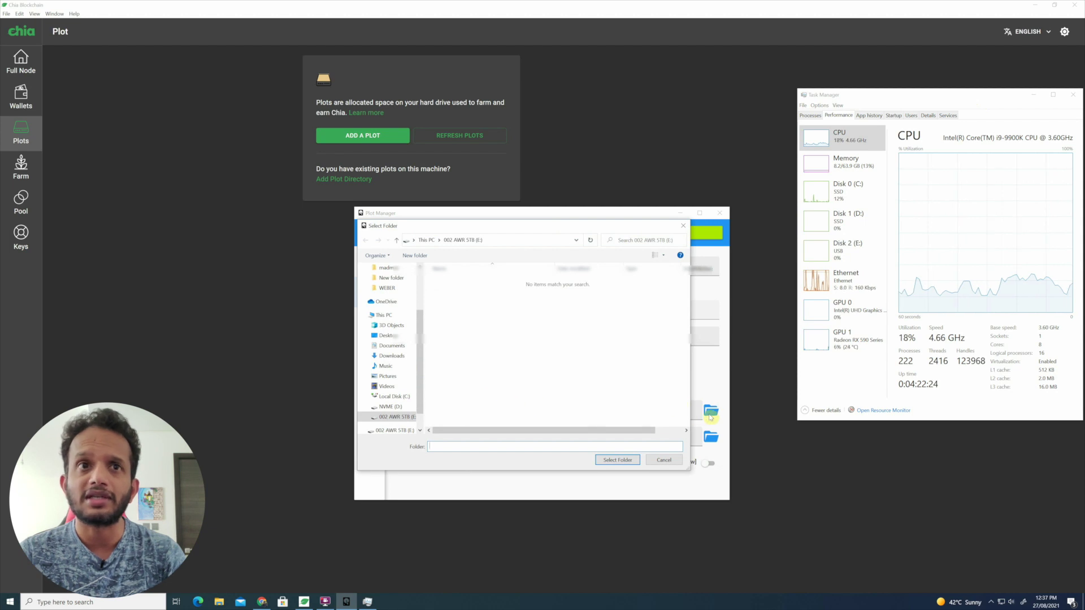
left_click(386, 408)
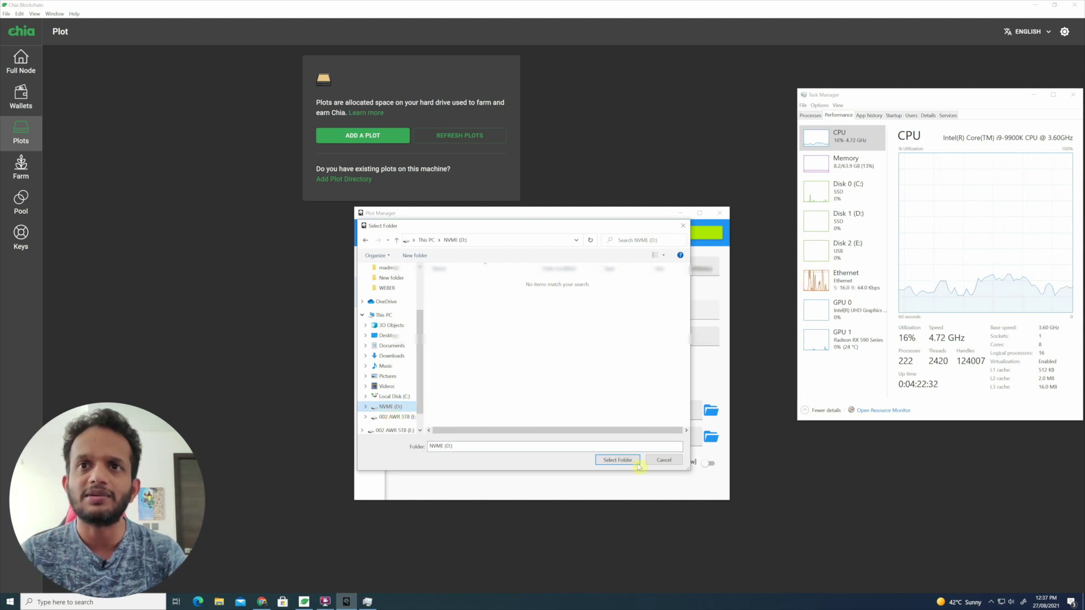
left_click(622, 460)
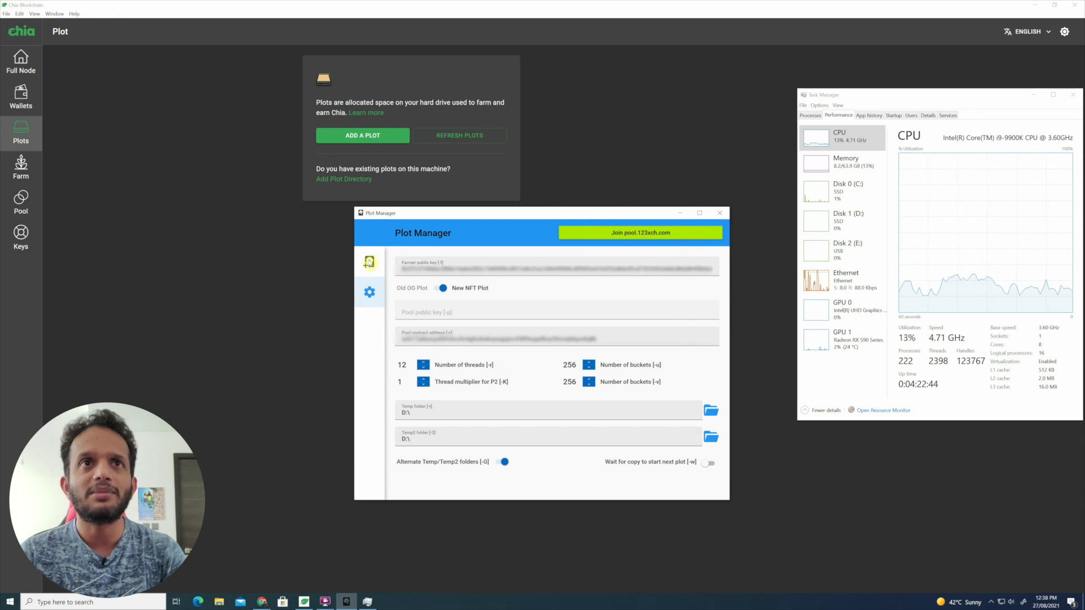
Set the final folder for finished plots to the 002 AWR 5TB (E:) drive
left_click(369, 263)
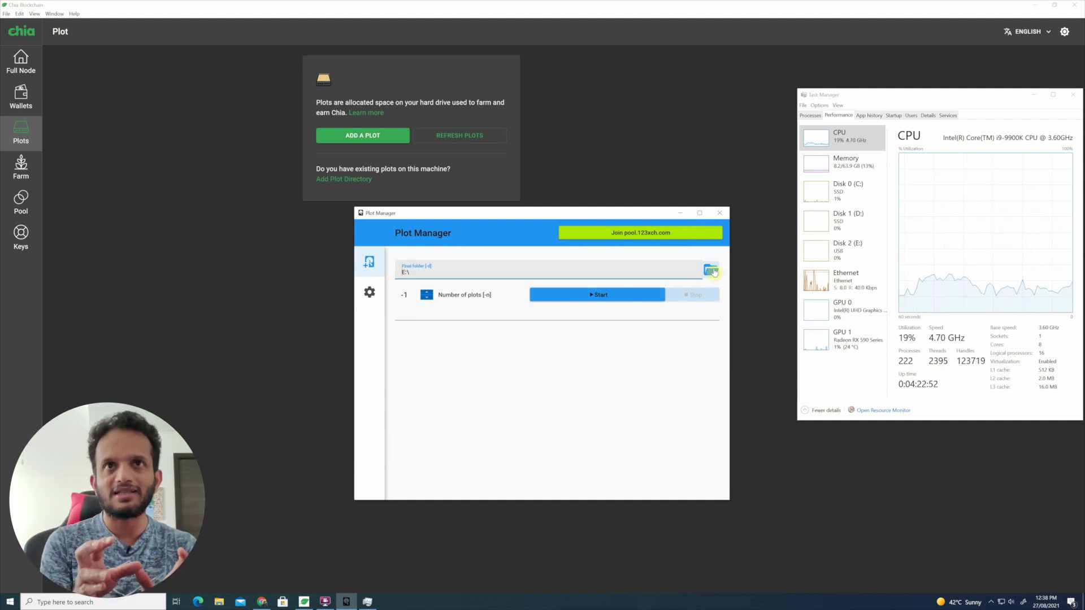
left_click(713, 273)
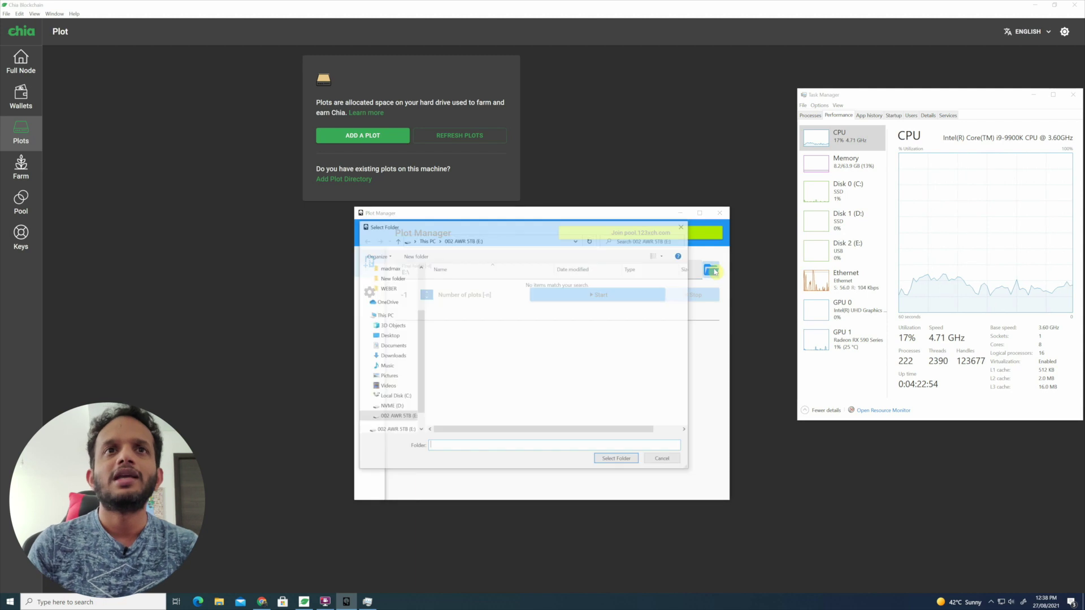
scroll(418, 367, "down", 1)
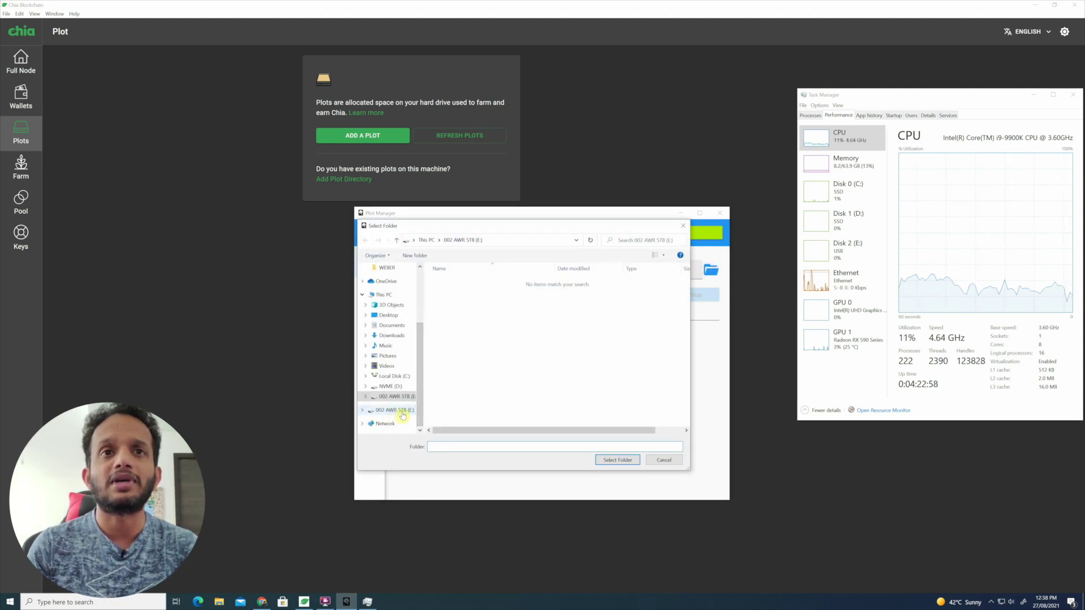
left_click(406, 411)
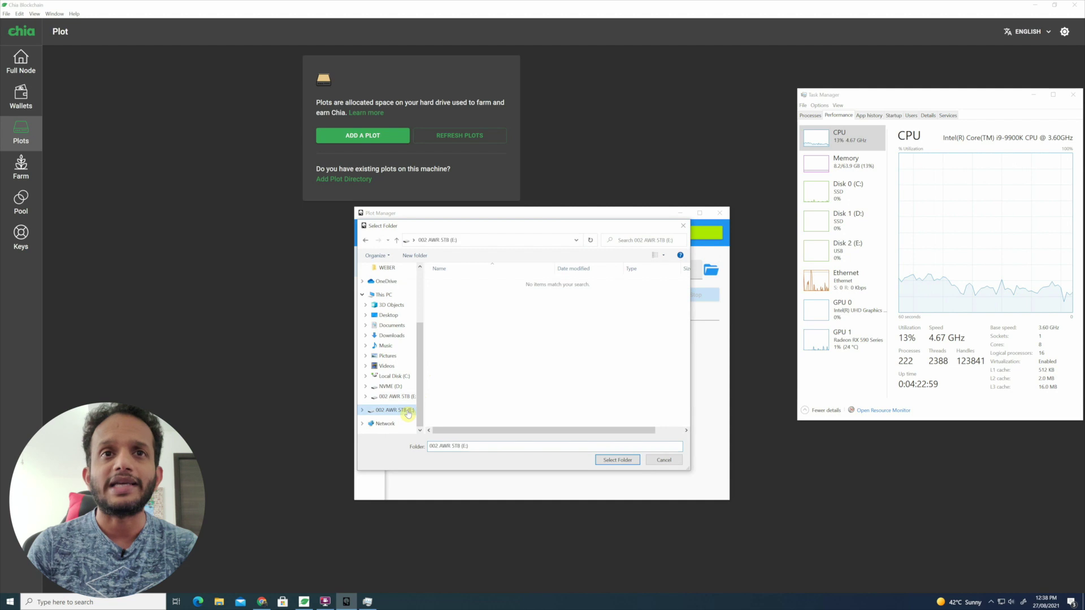
left_click(618, 460)
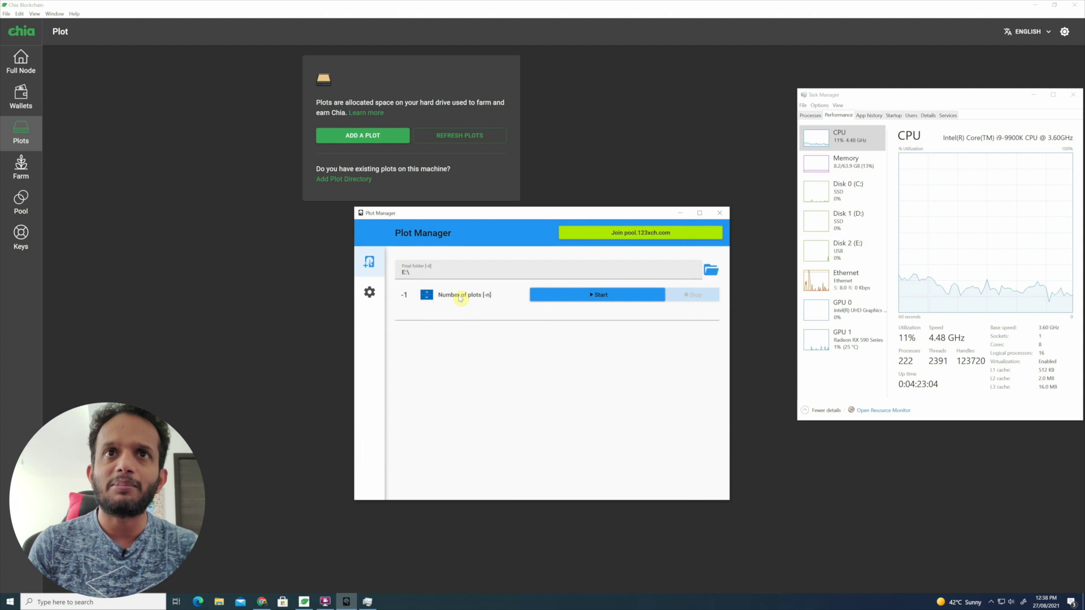
Try 45 and 10 as the number of plots and set the value back to -1
left_click(407, 295)
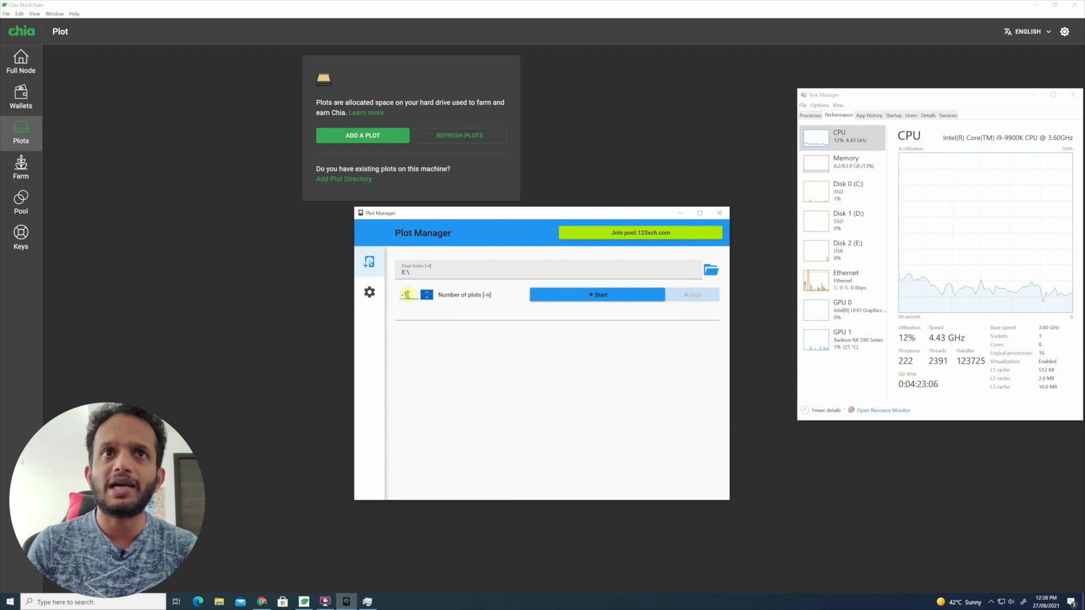
double_click(402, 294)
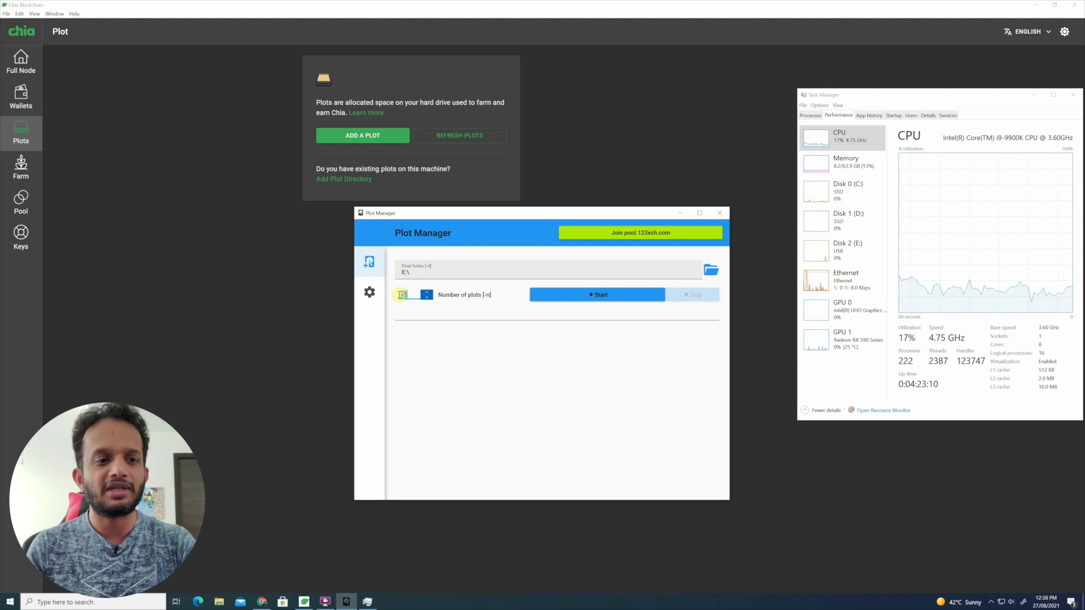
type("45")
left_click(454, 371)
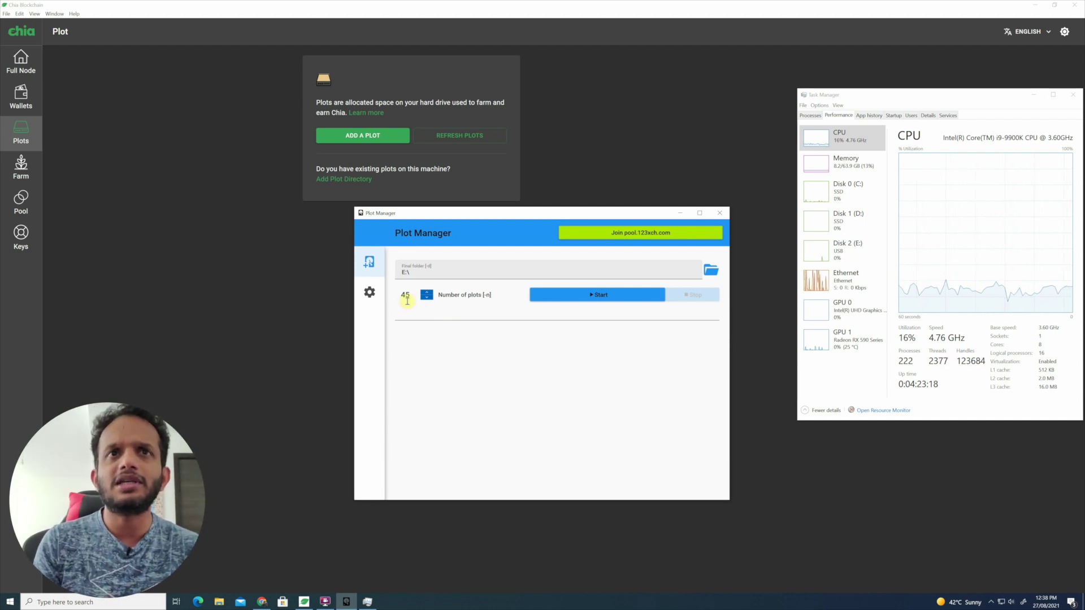
double_click(406, 295)
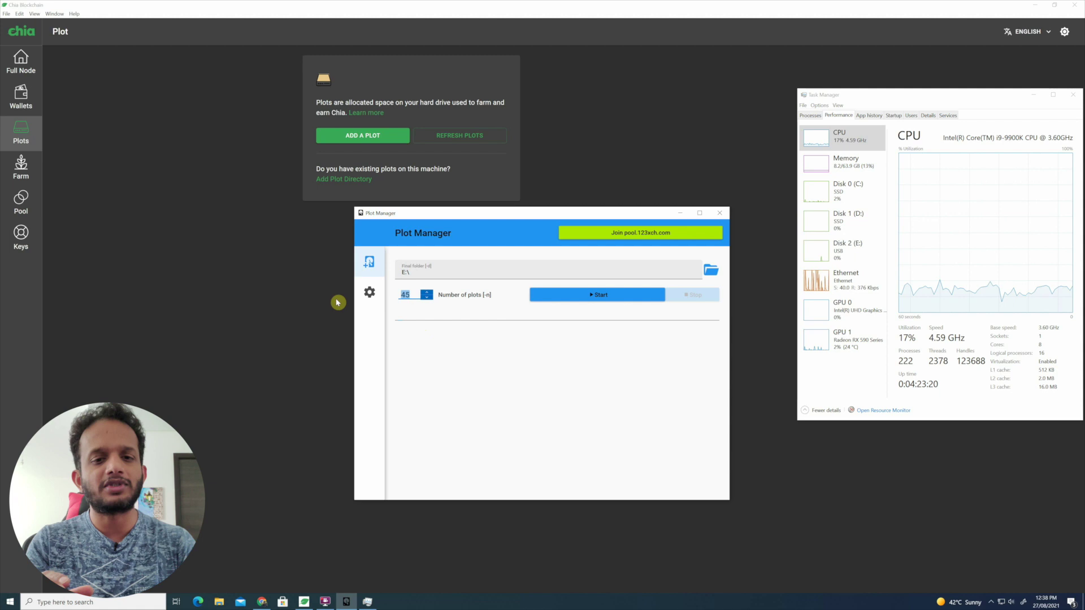
type("10")
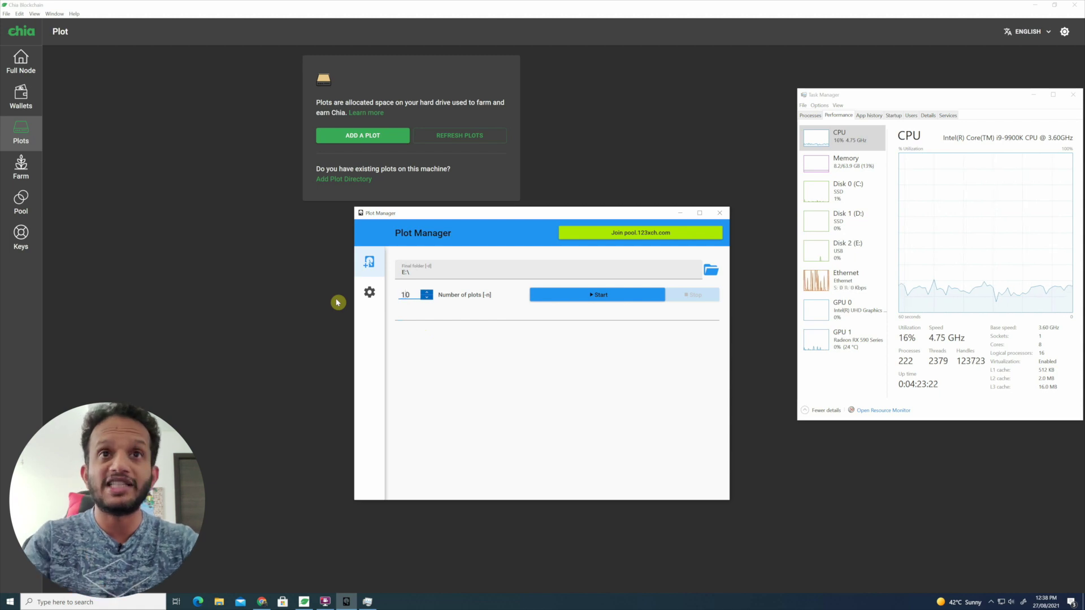
double_click(414, 294)
type("-1")
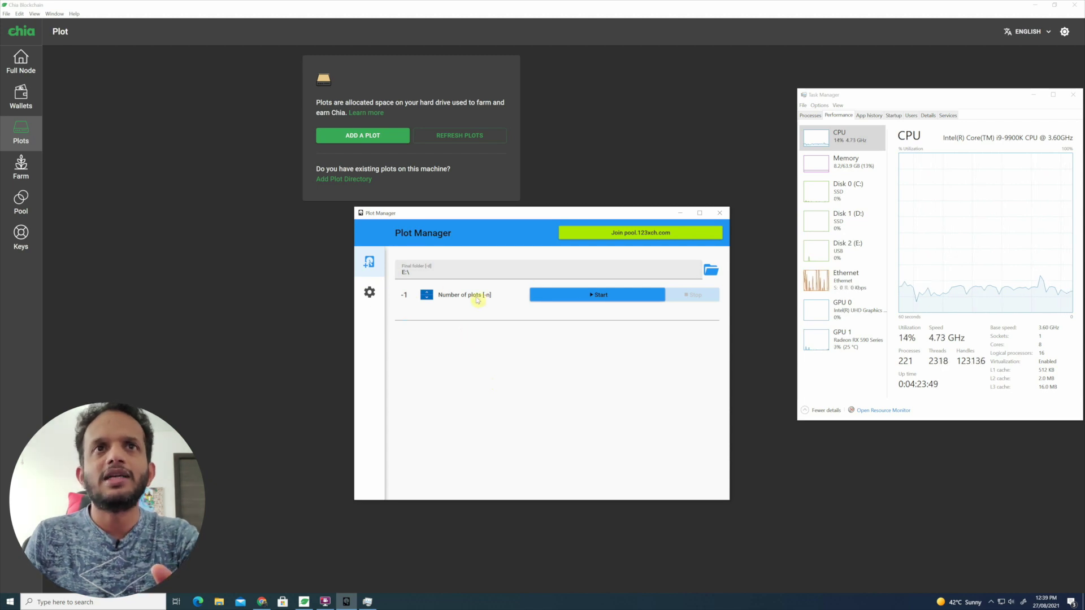
Set the number of plots to 45 and start plotting
double_click(406, 295)
type("45")
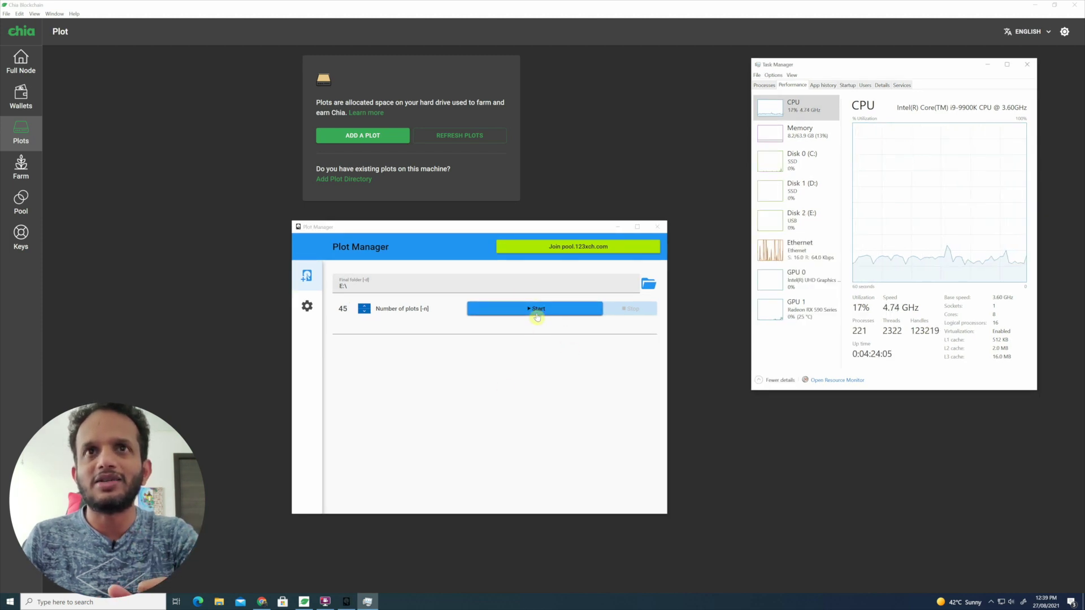
left_click(537, 314)
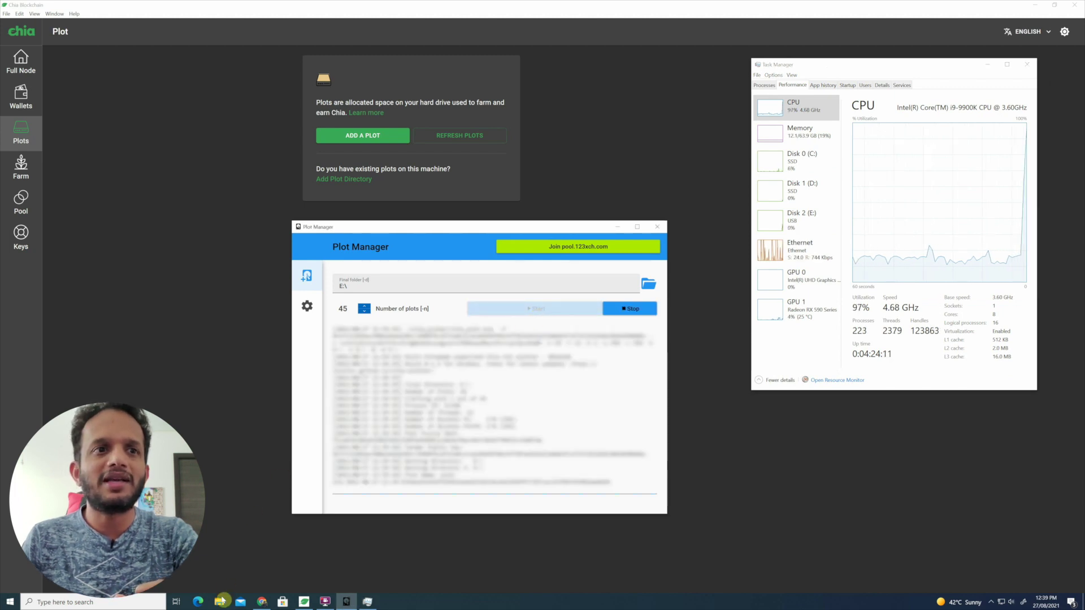
Examine the temporary plot files on the NVME (D:) drive in File Explorer, and minimize the File Explorer window
left_click(220, 602)
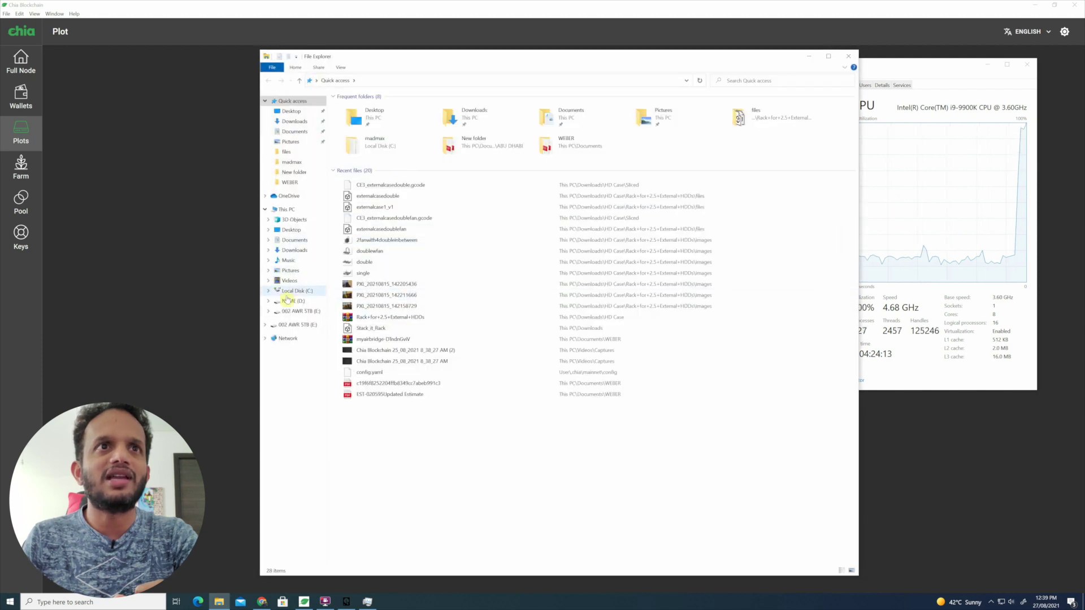
left_click(294, 302)
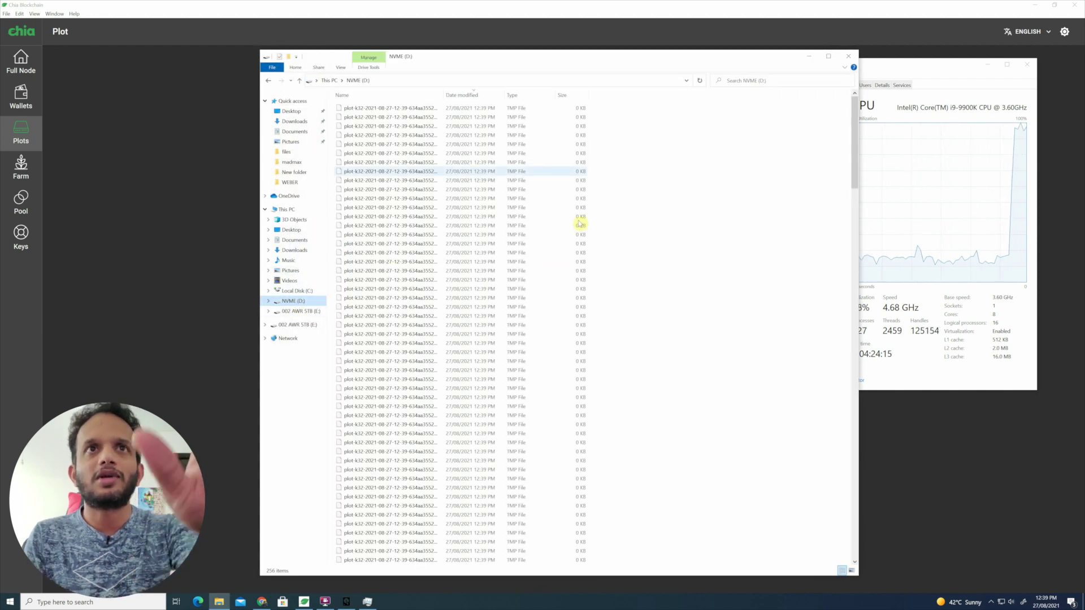
left_click_drag(854, 163, 819, 62)
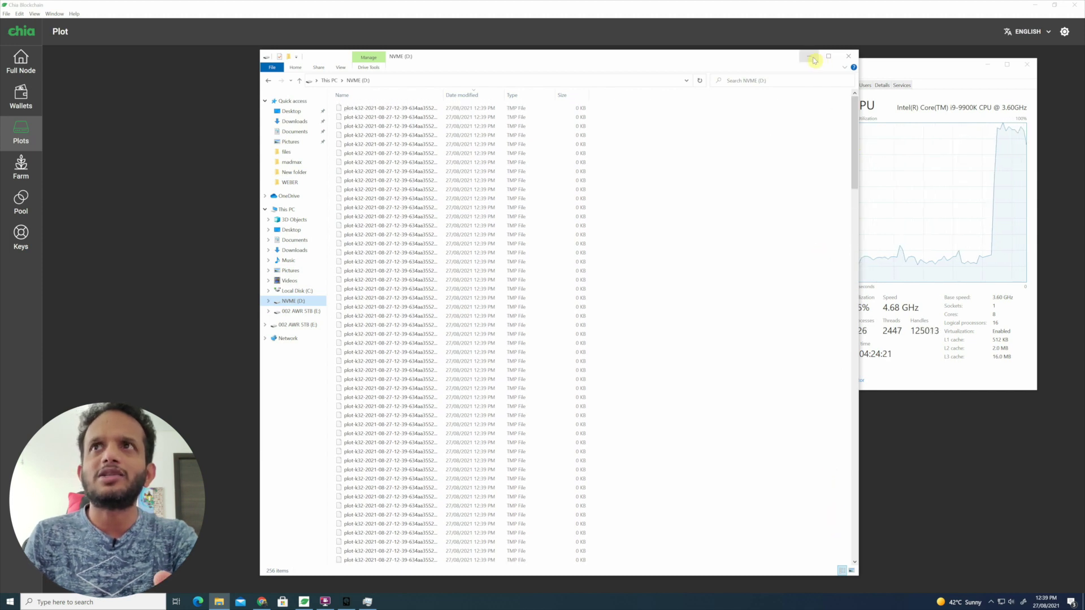
left_click(809, 56)
Move the Task Manager window away from Plot Manager into the corner of the desktop so CPU performance can be monitored
left_click_drag(895, 73, 918, 68)
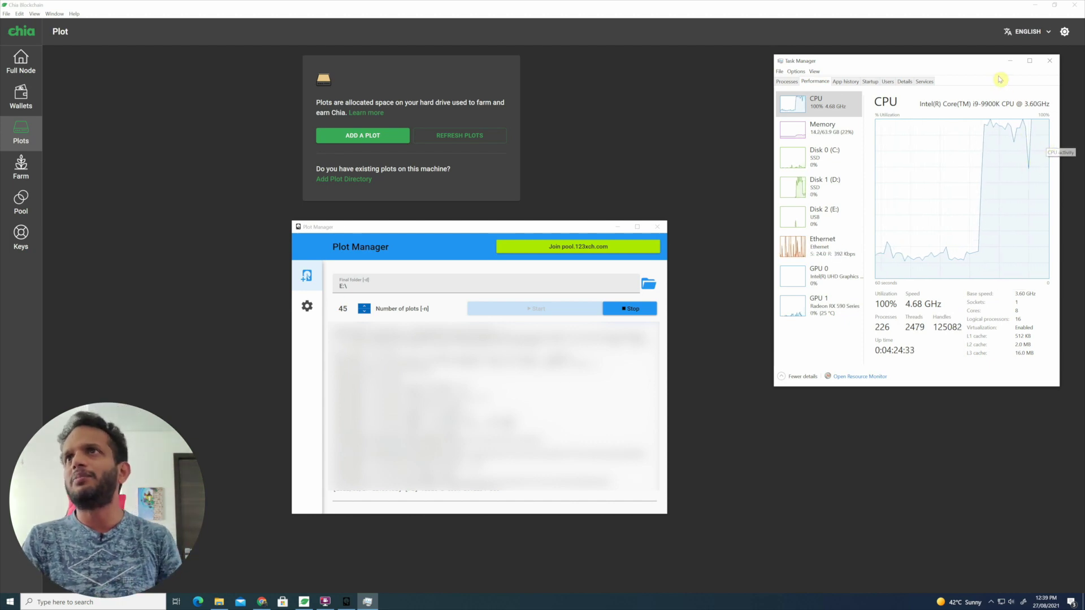
left_click_drag(963, 67, 988, 59)
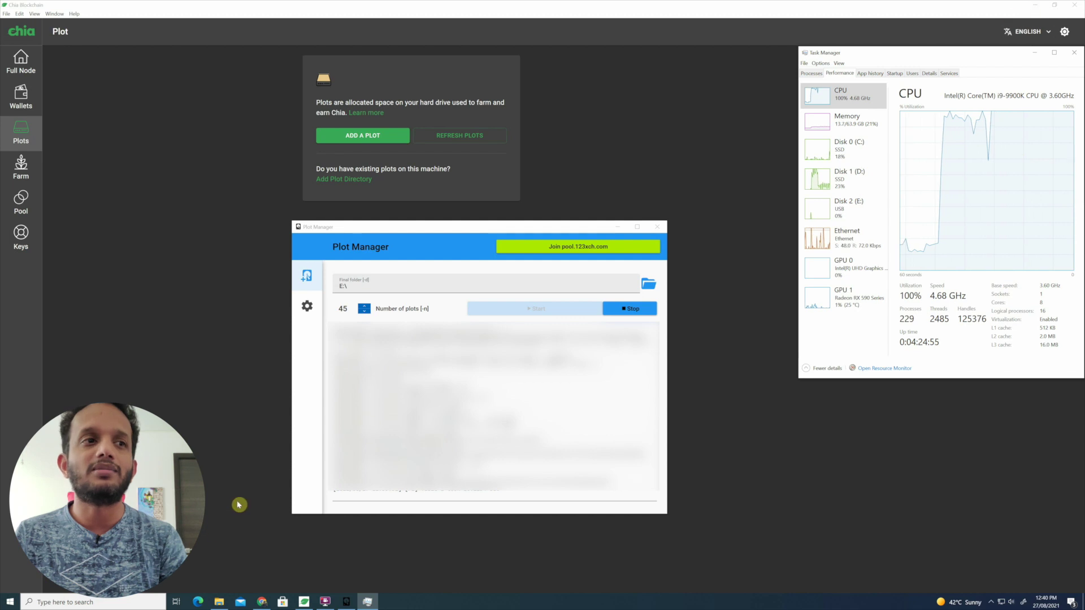
left_click(1035, 5)
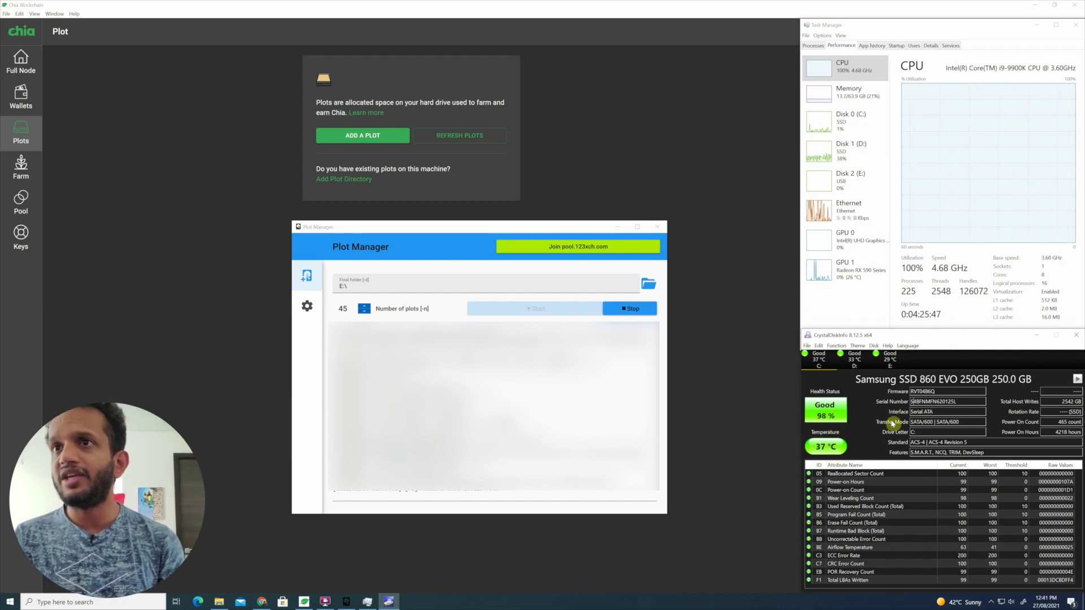
Show the health status and temperature of the Samsung SSD 980 PRO 1TB (D:) in CrystalDiskInfo
left_click(1077, 379)
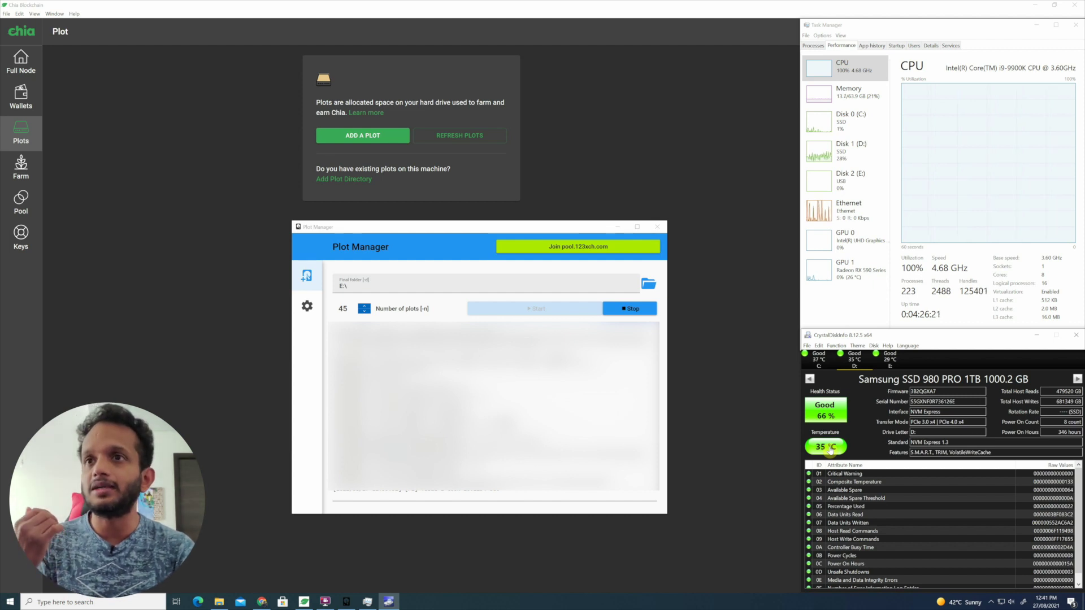
left_click(876, 475)
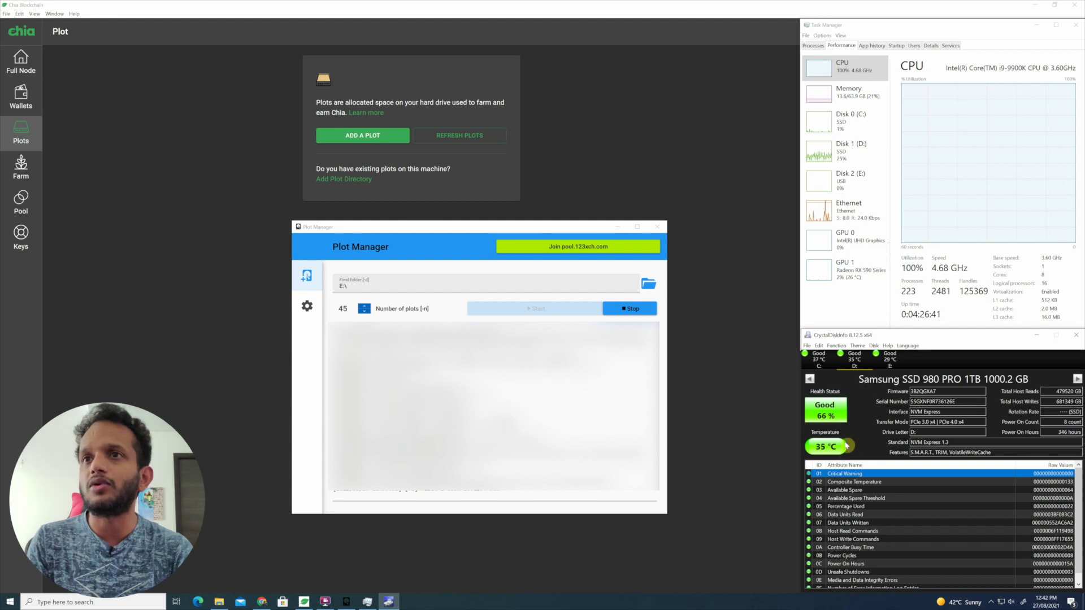
left_click_drag(900, 341, 899, 341)
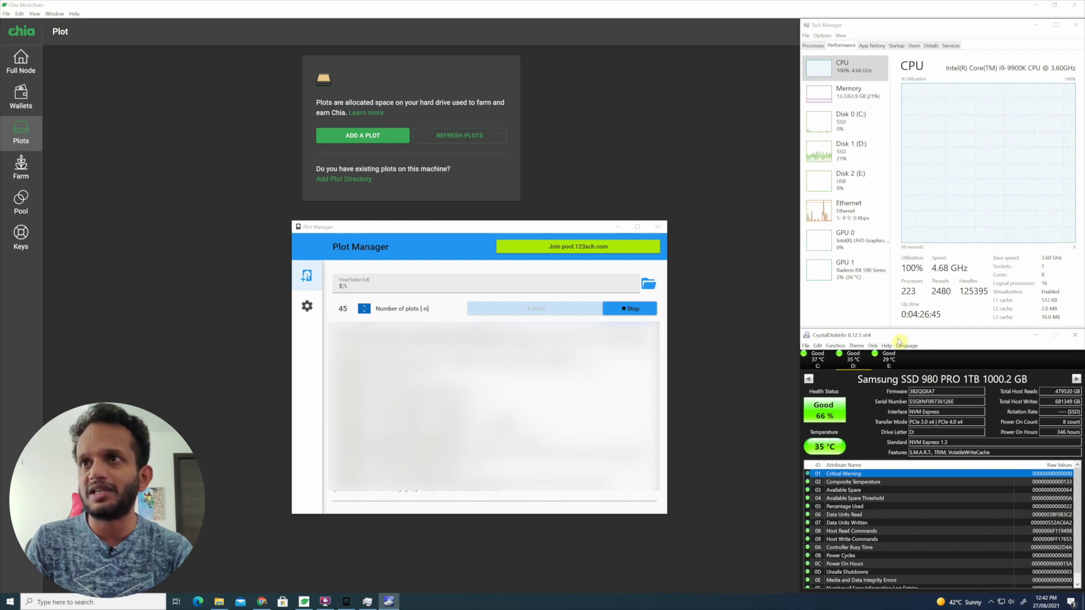